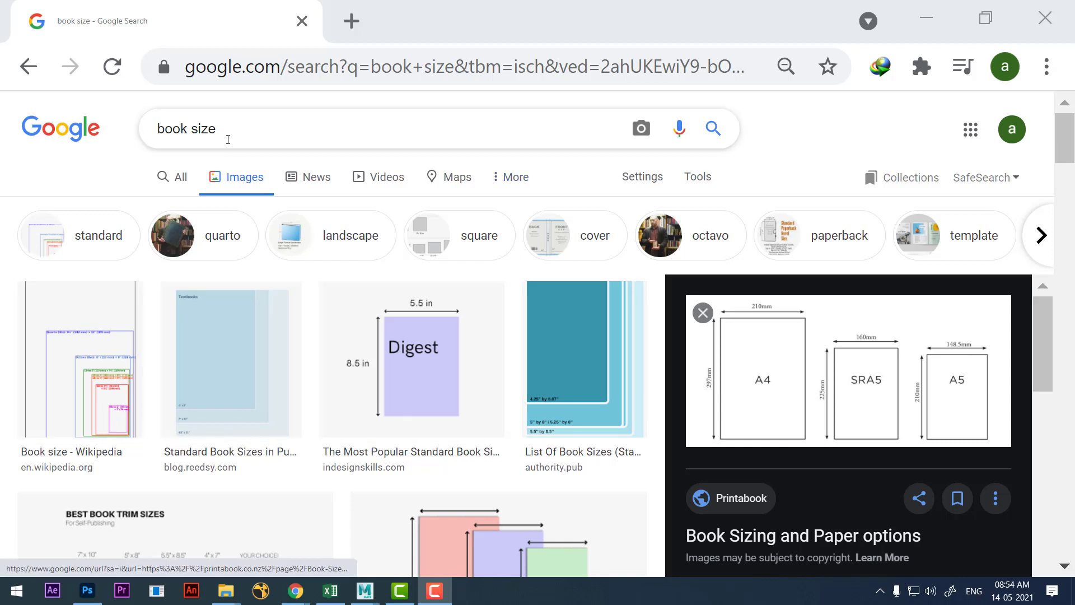
# Preview the Digest book size reference (5.5 × 8.5 in) in Google Images results.
pyautogui.click(230, 125)
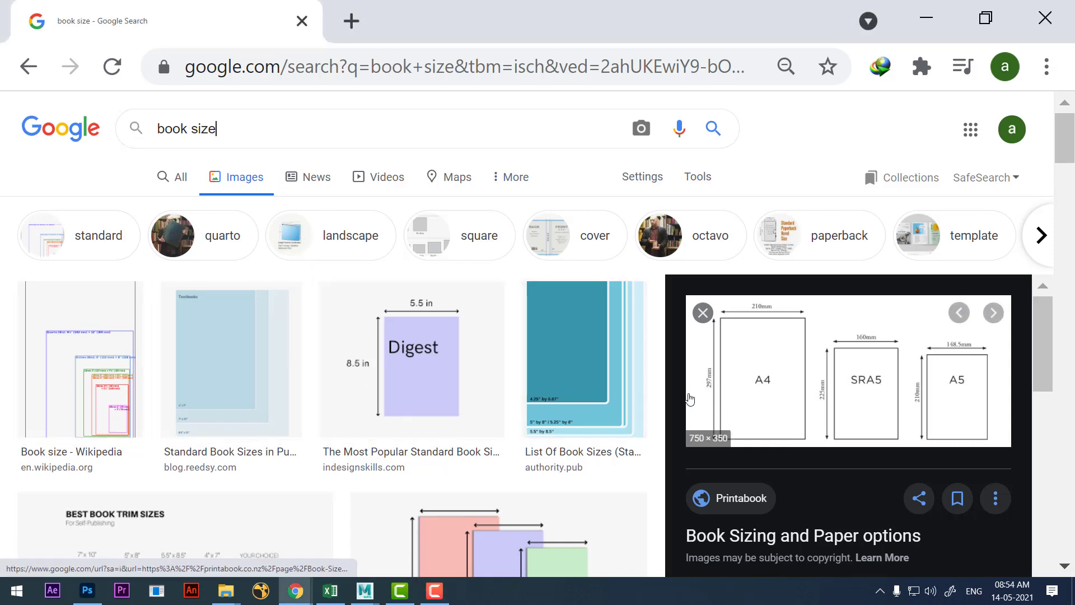
pyautogui.click(431, 364)
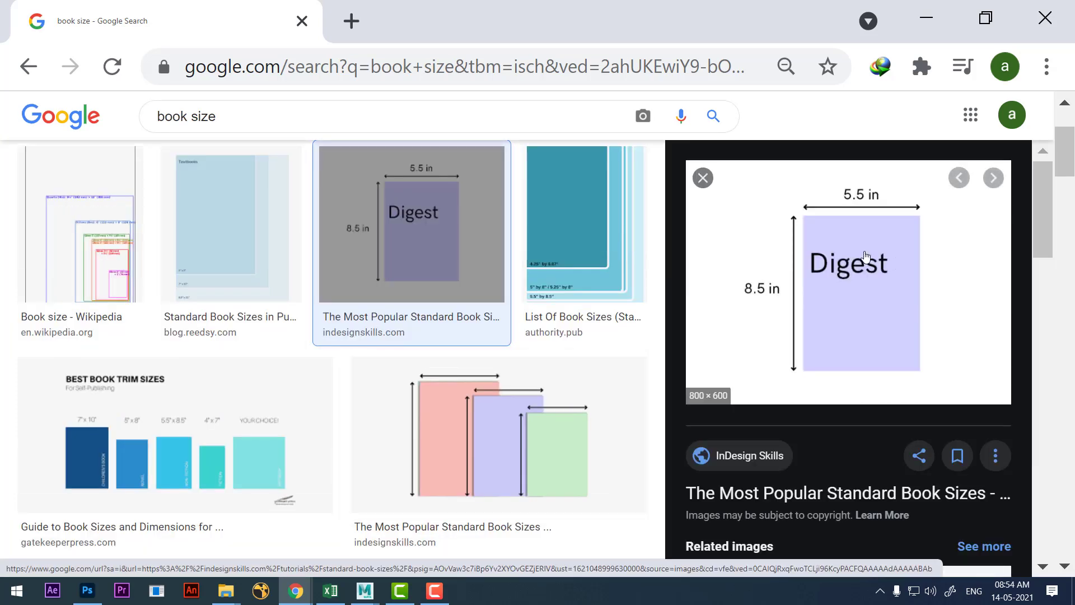
pyautogui.click(365, 591)
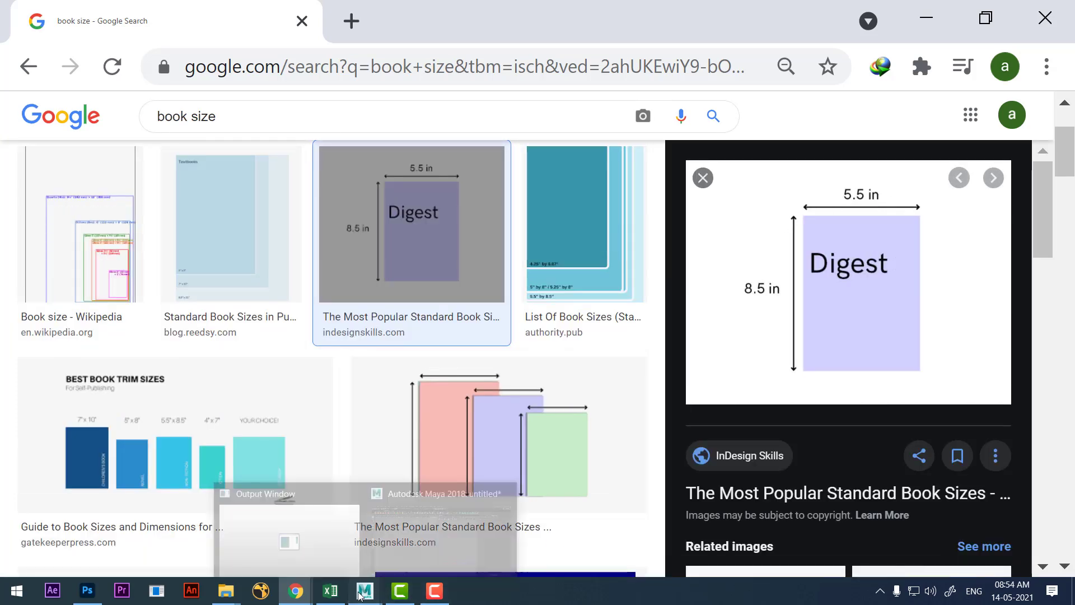
# Switch Maya to the Maya Classic workspace.
pyautogui.click(412, 530)
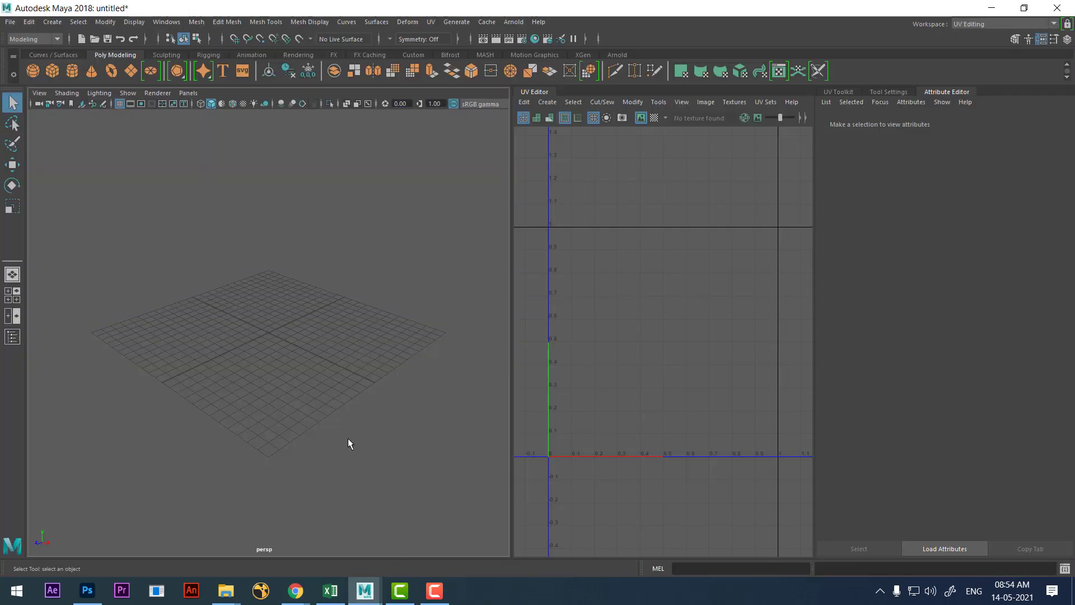
pyautogui.click(1053, 24)
pyautogui.click(994, 40)
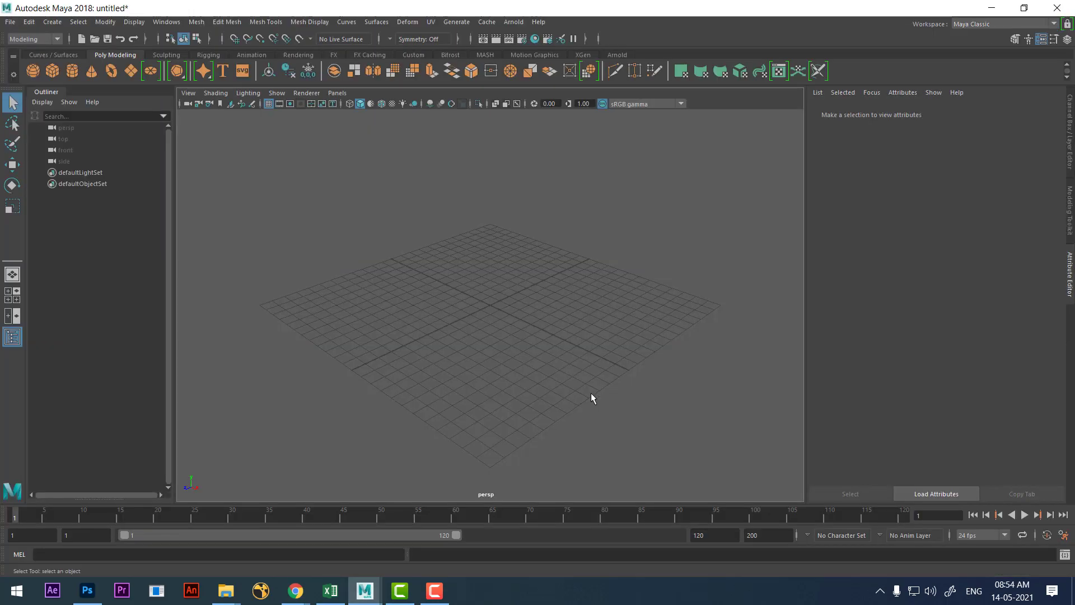
pyautogui.keyDown('alt'); pyautogui.moveTo(565, 368); pyautogui.dragTo(614, 412); pyautogui.keyUp('alt')
# Set the linear working unit to inch in Preferences and save.
pyautogui.click(1064, 536)
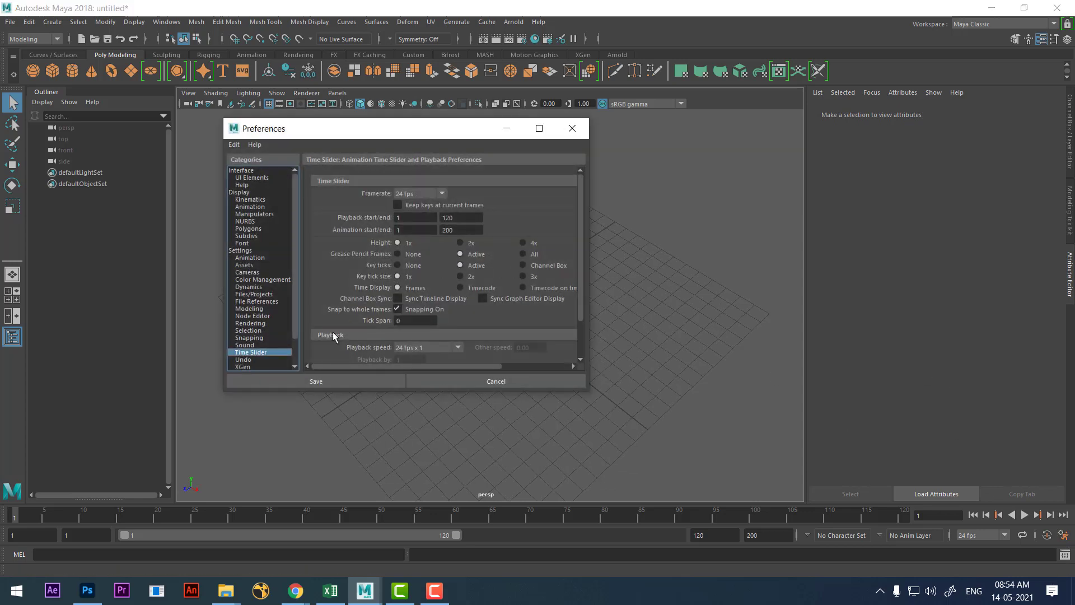
pyautogui.click(244, 251)
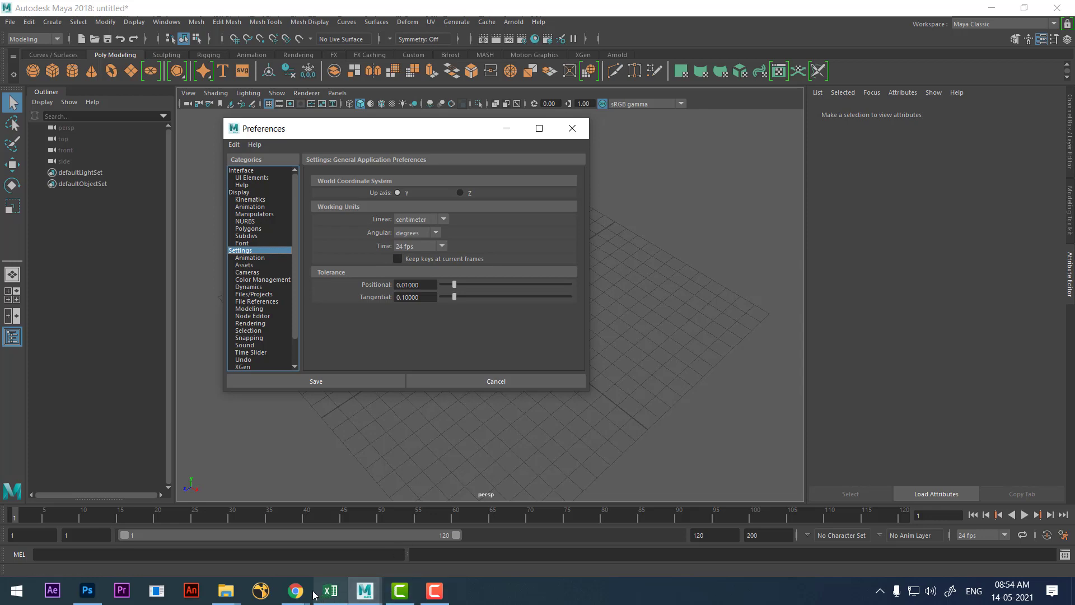
pyautogui.click(303, 597)
pyautogui.click(461, 538)
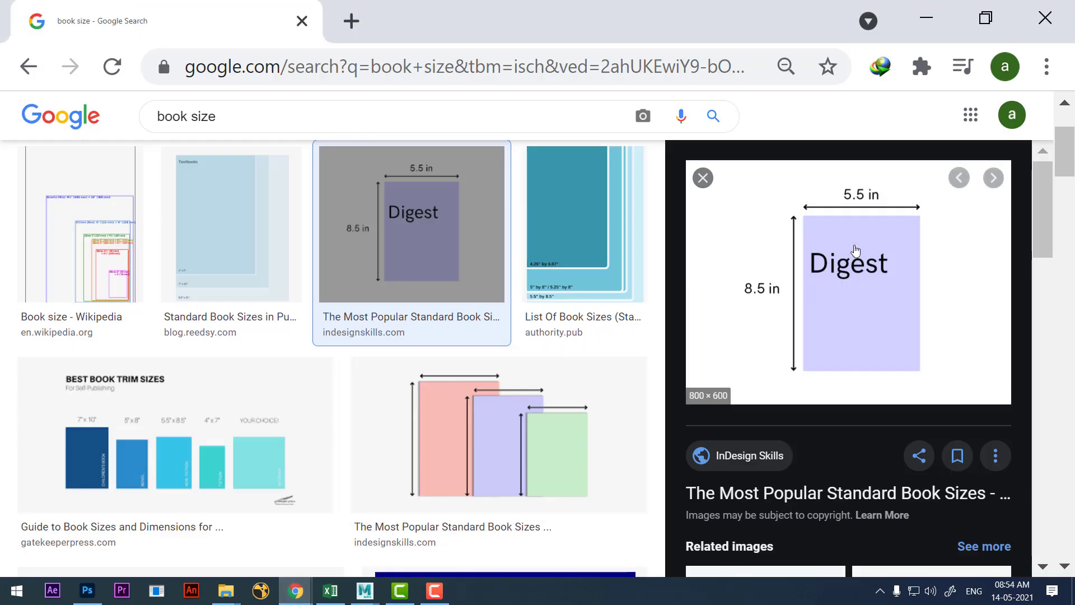
pyautogui.click(919, 21)
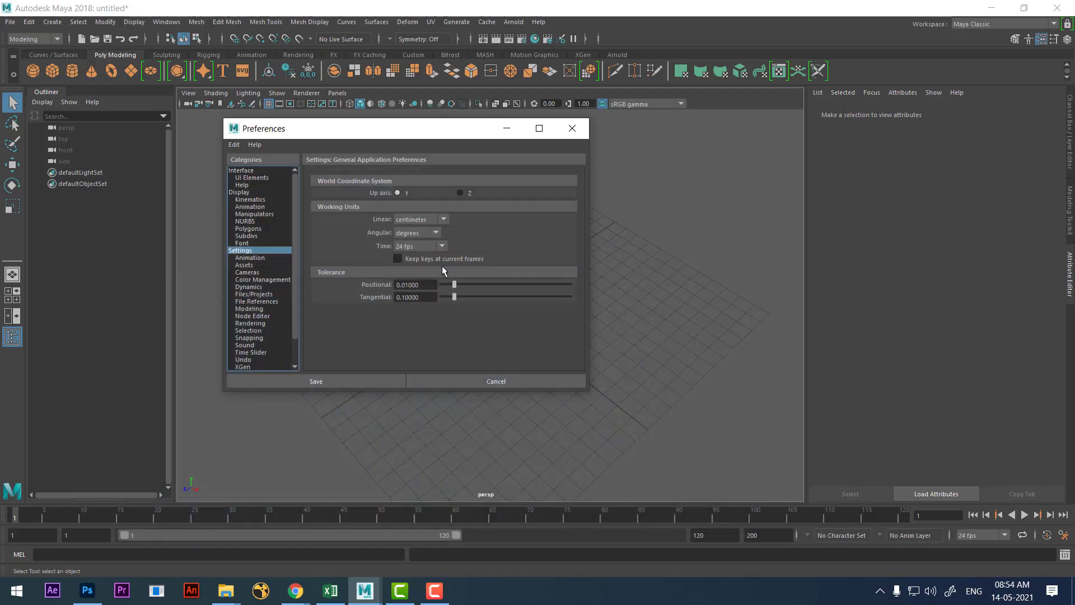
pyautogui.click(428, 218)
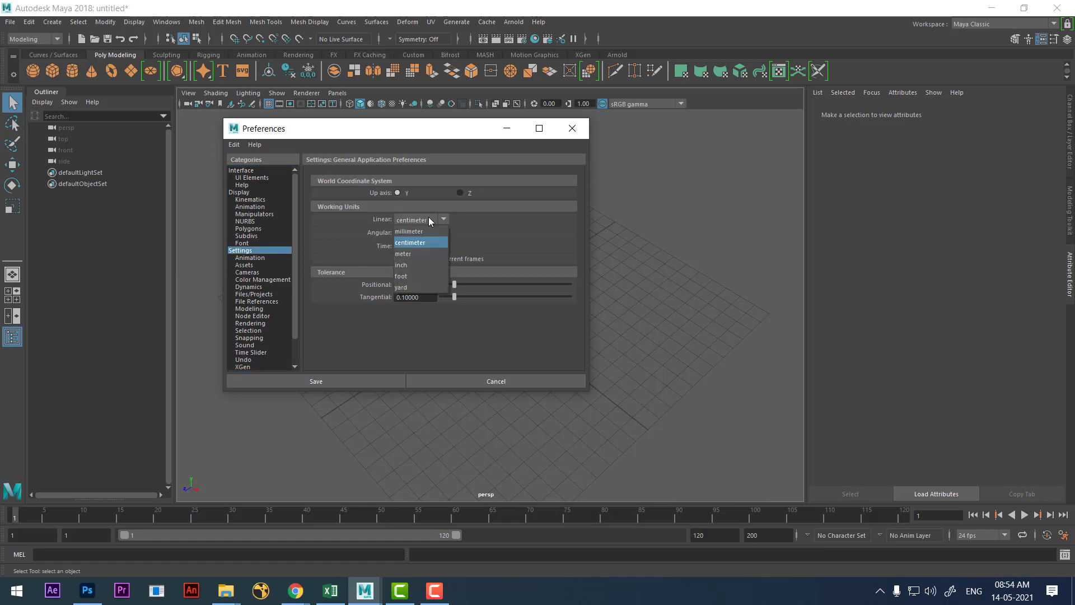
pyautogui.click(425, 263)
pyautogui.click(360, 380)
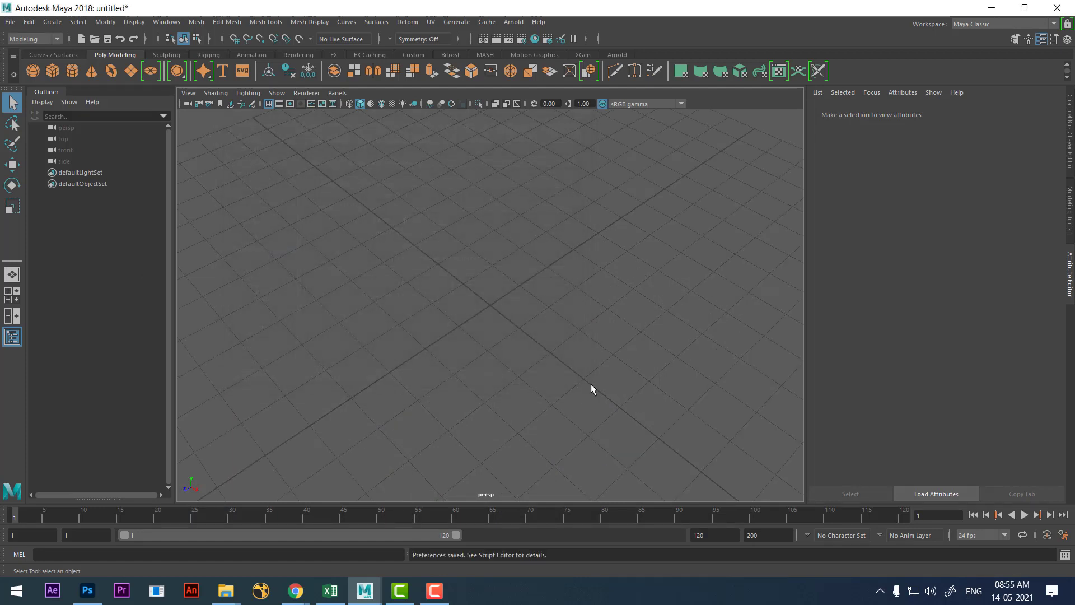
# Check the Digest book size reference in the browser again.
pyautogui.moveTo(590, 389)
pyautogui.keyDown('alt'); pyautogui.mouseDown()
pyautogui.moveTo(427, 403)
pyautogui.moveTo(436, 343)
pyautogui.moveTo(462, 365)
pyautogui.mouseUp(); pyautogui.keyUp('alt')
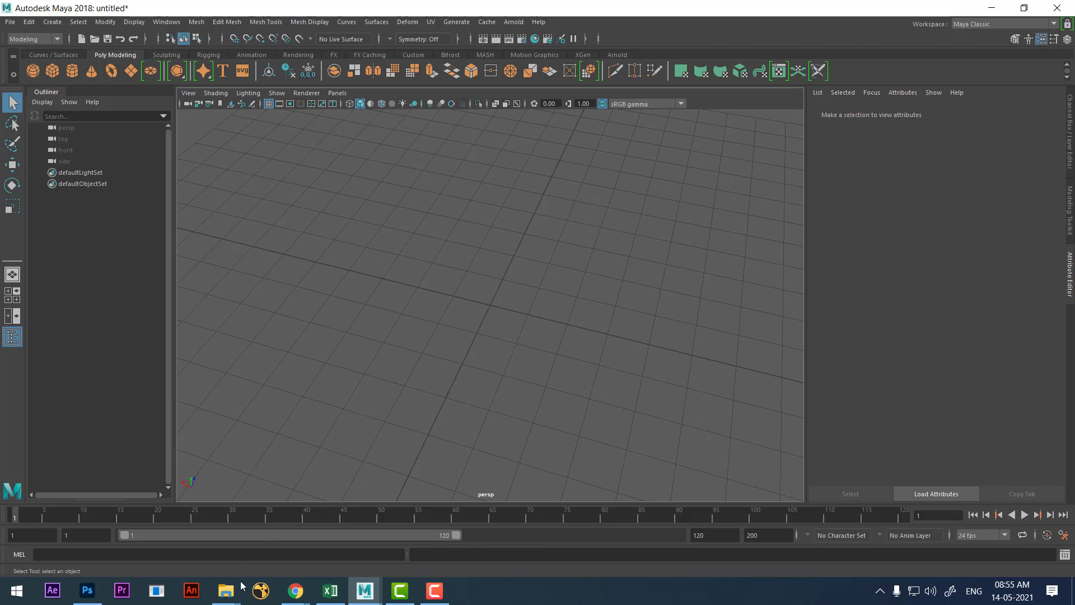
pyautogui.moveTo(295, 590)
pyautogui.click(412, 551)
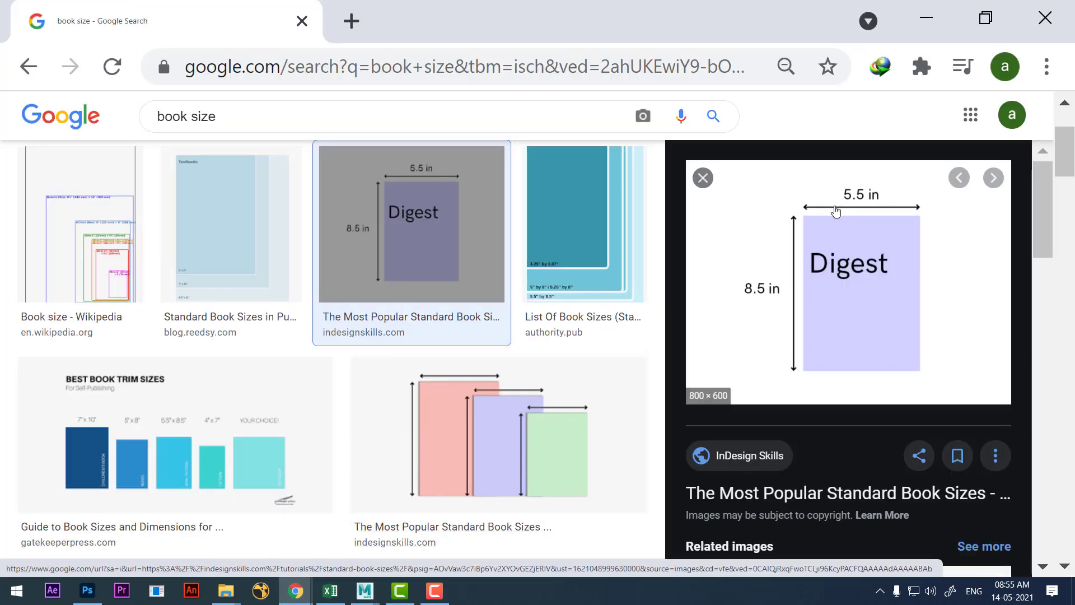
pyautogui.click(932, 25)
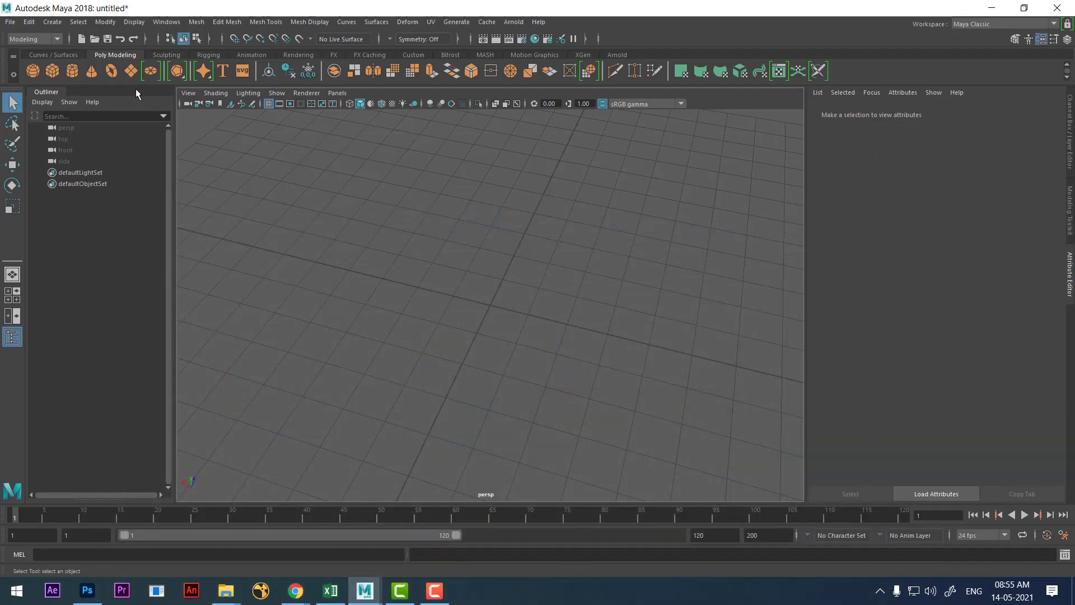
# Create a polygon cube and set its width to 8.5.
pyautogui.click(58, 24)
pyautogui.moveTo(86, 61)
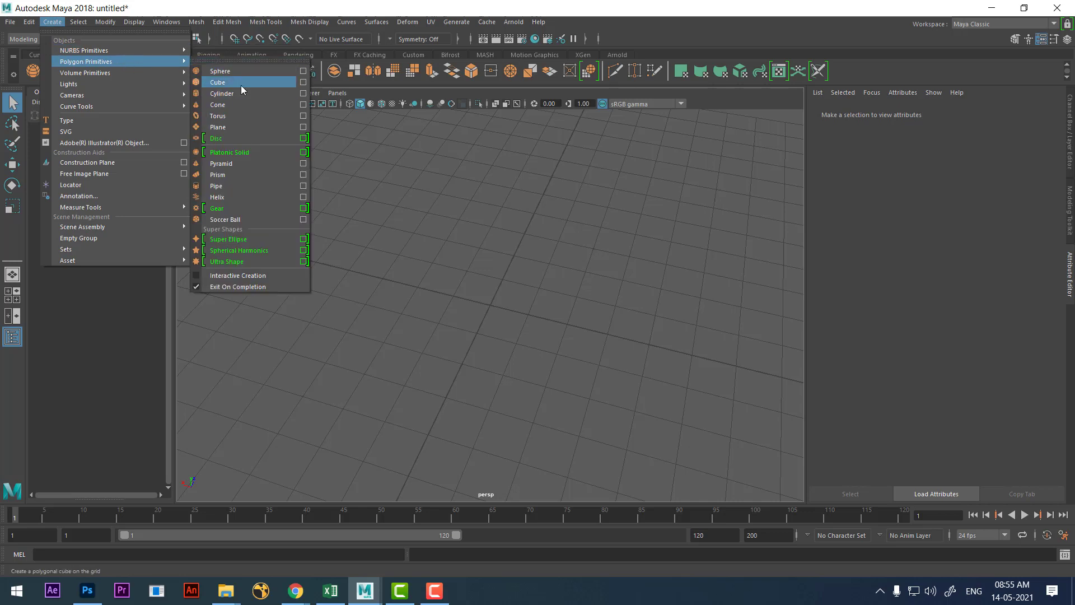
pyautogui.click(241, 84)
pyautogui.click(1068, 40)
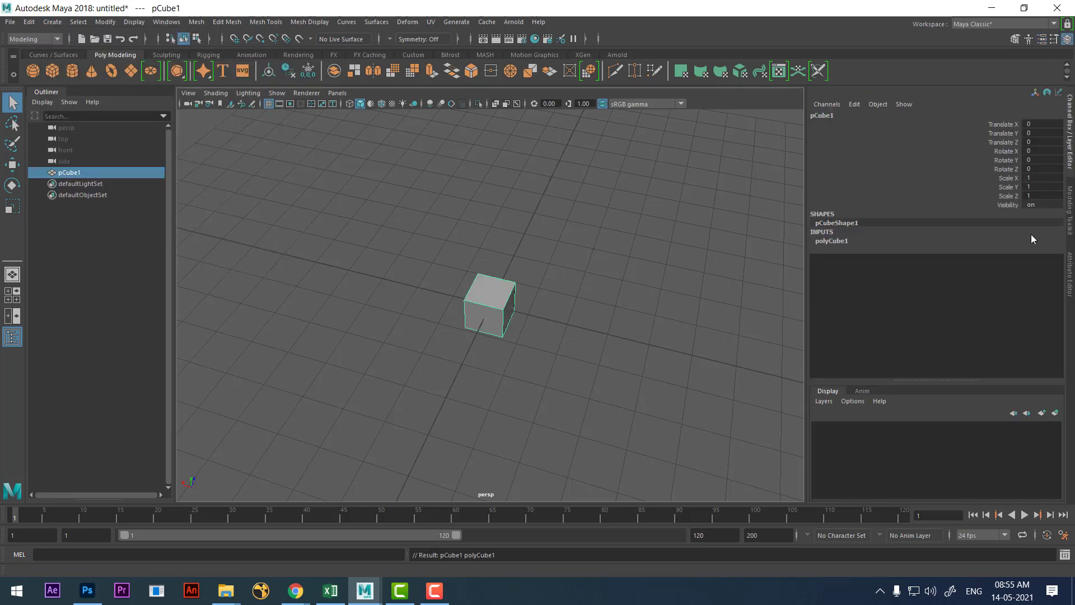
pyautogui.click(829, 242)
pyautogui.click(1011, 249)
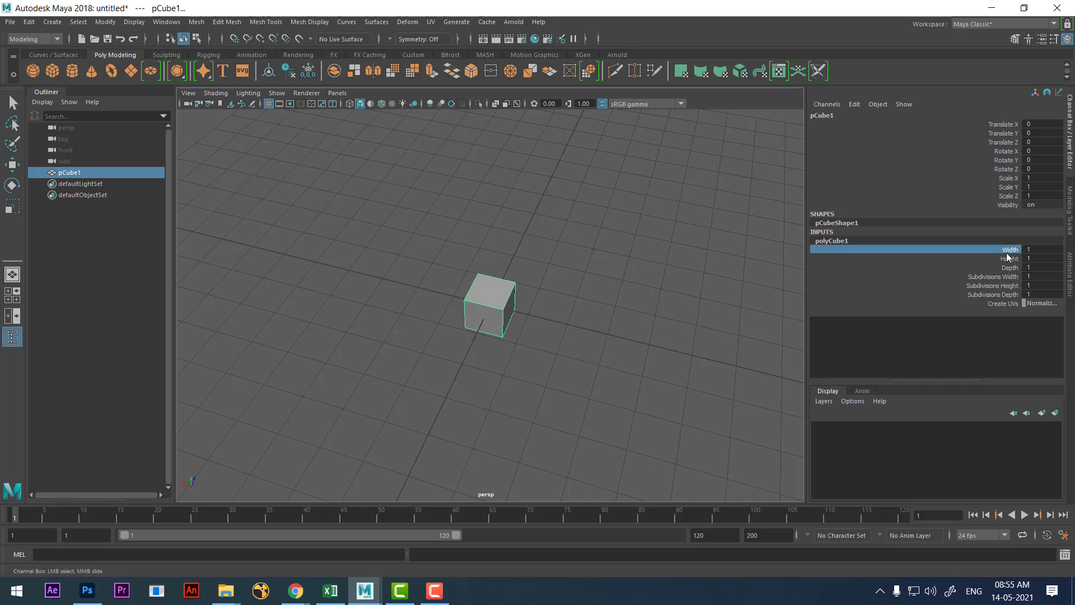
pyautogui.moveTo(634, 292); pyautogui.dragTo(649, 288, button='middle')
pyautogui.click(1037, 247)
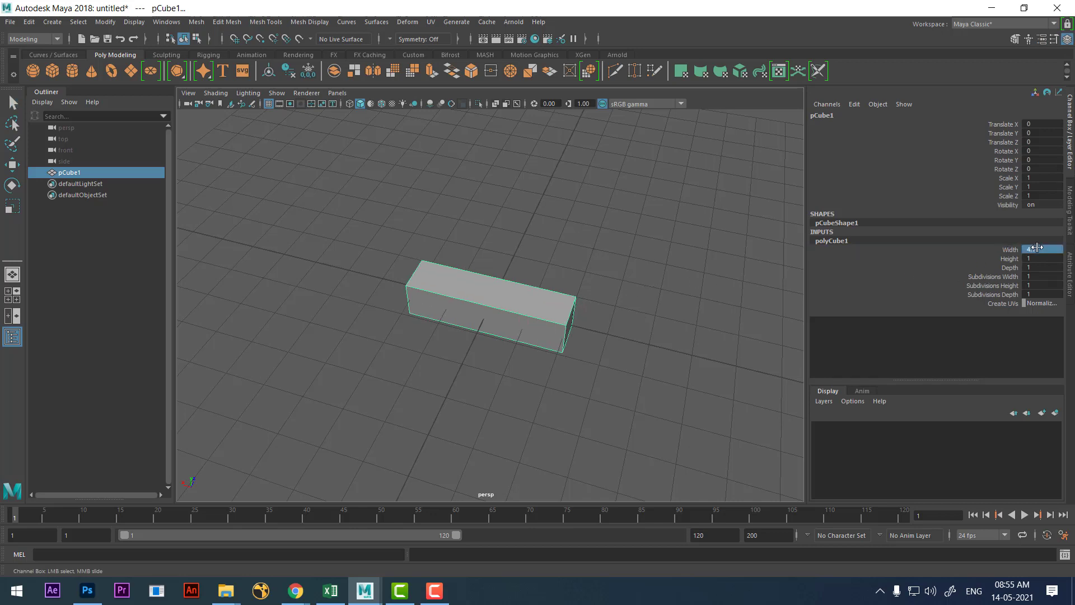
pyautogui.write('8.5')
pyautogui.press('Return')
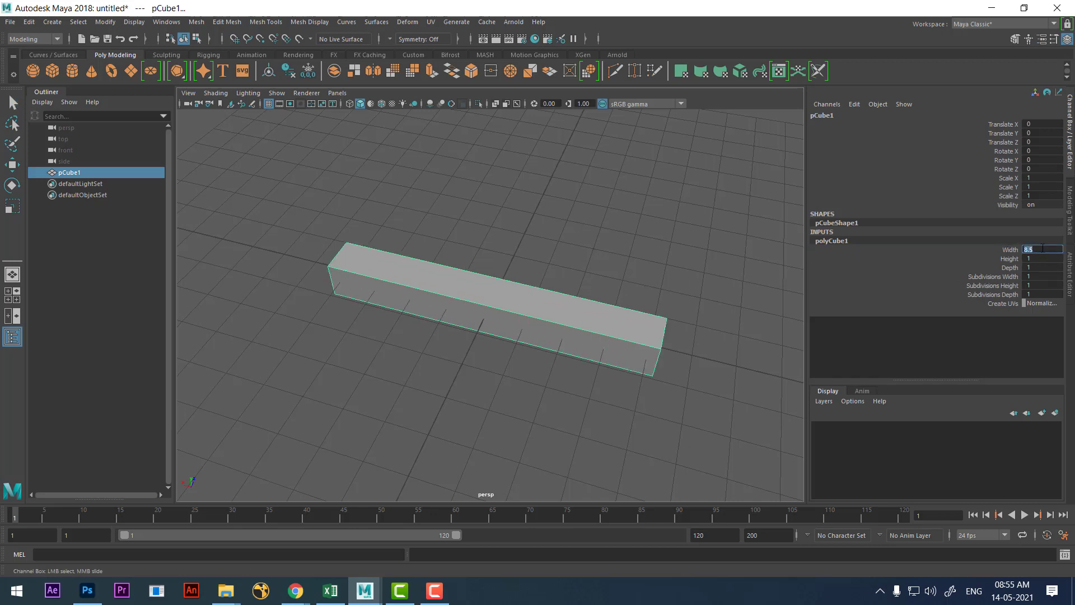
# Set the cube's depth to 5.5.
pyautogui.click(1017, 268)
pyautogui.moveTo(739, 295); pyautogui.dragTo(759, 288, button='middle')
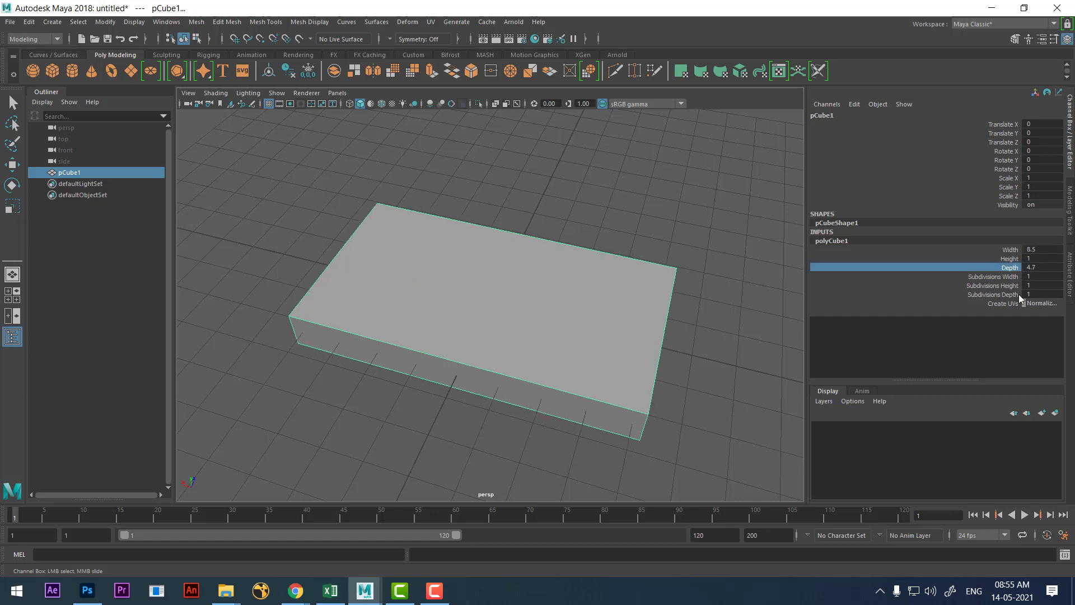
pyautogui.click(1037, 267)
pyautogui.write('5.')
pyautogui.press('Return')
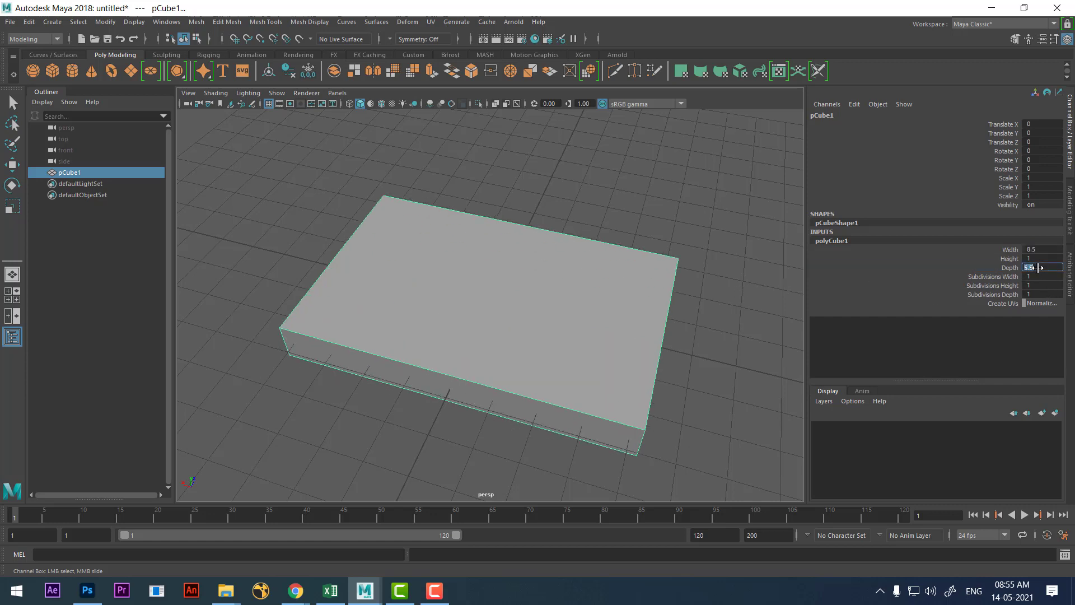
pyautogui.moveTo(640, 318)
pyautogui.keyDown('alt'); pyautogui.mouseDown()
pyautogui.moveTo(506, 329)
pyautogui.moveTo(626, 336)
pyautogui.moveTo(595, 379)
pyautogui.moveTo(699, 368)
pyautogui.mouseUp(); pyautogui.keyUp('alt')
# Raise the box slightly and set its height to 1.5.
pyautogui.press('w')
pyautogui.moveTo(495, 255); pyautogui.dragTo(495, 241)
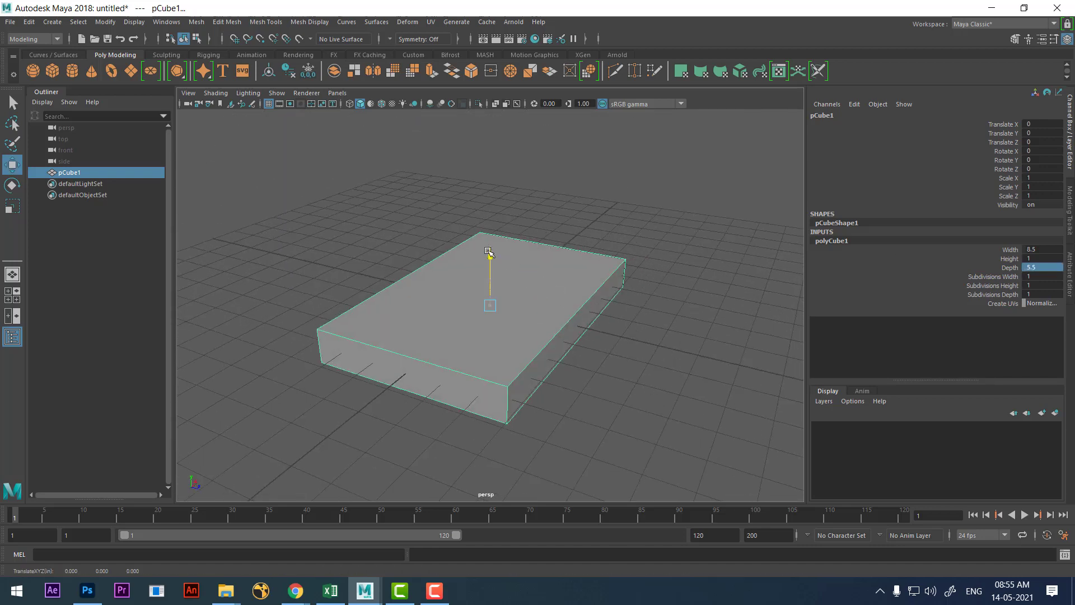
pyautogui.moveTo(520, 274)
pyautogui.keyDown('alt'); pyautogui.mouseDown()
pyautogui.moveTo(523, 377)
pyautogui.moveTo(497, 343)
pyautogui.moveTo(526, 368)
pyautogui.moveTo(533, 322)
pyautogui.mouseUp(); pyautogui.keyUp('alt')
pyautogui.click(1011, 259)
pyautogui.moveTo(673, 315); pyautogui.dragTo(653, 314, button='middle')
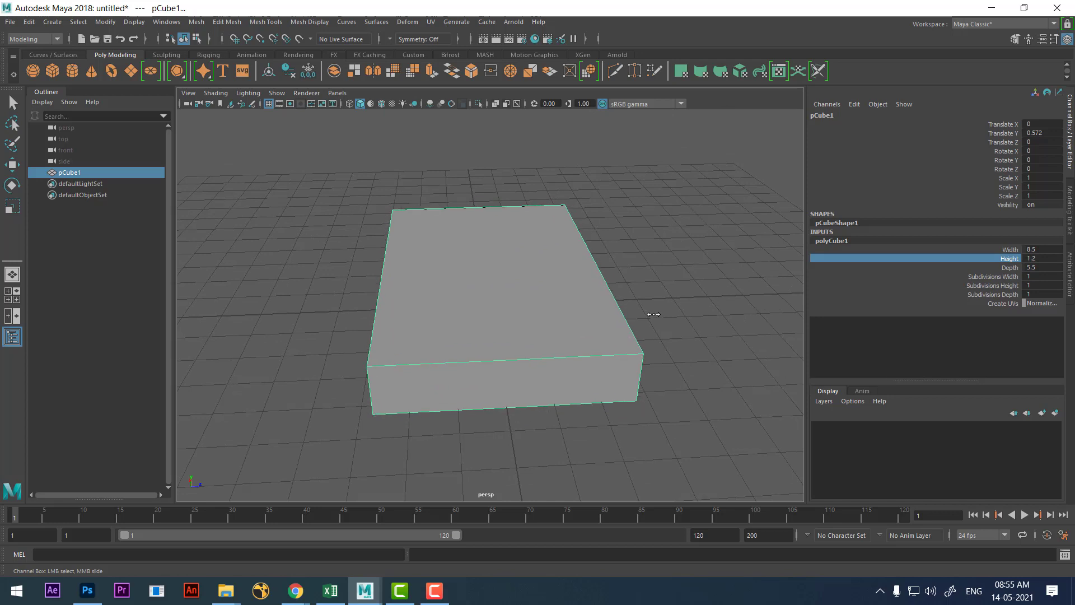
pyautogui.click(1035, 257)
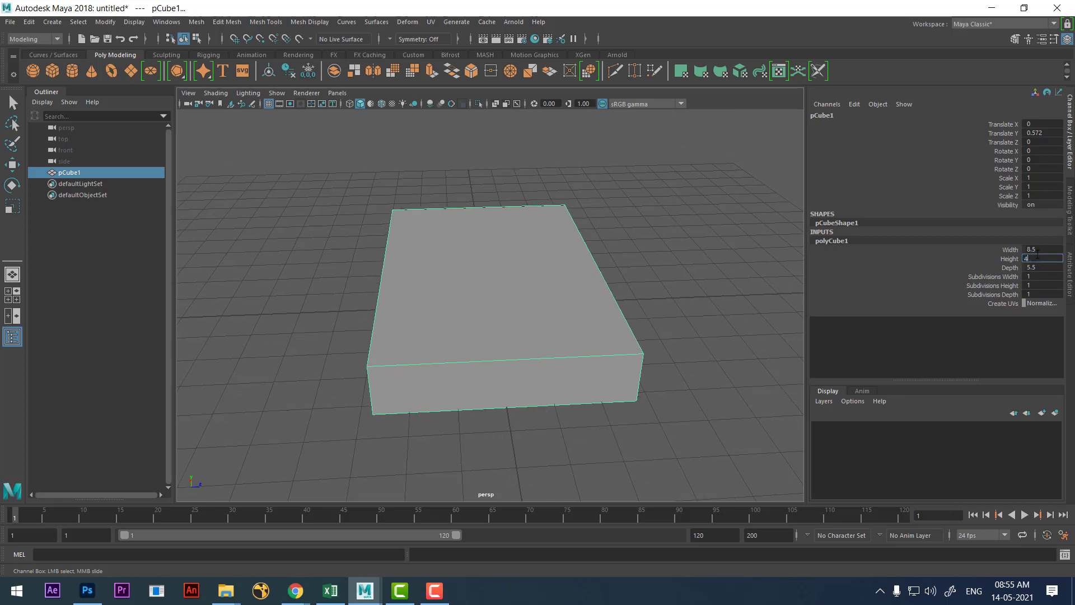
pyautogui.write('.5')
pyautogui.press('Return')
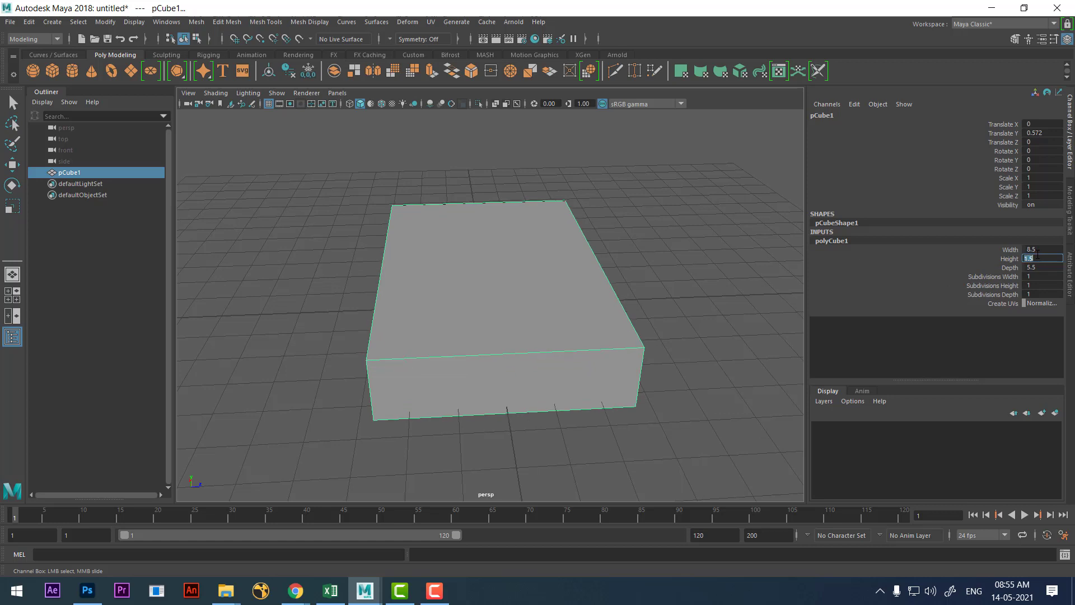
pyautogui.keyDown('alt'); pyautogui.moveTo(369, 369); pyautogui.dragTo(511, 377); pyautogui.keyUp('alt')
# Lift the box onto the grid in front view, then duplicate it.
pyautogui.press('w')
pyautogui.press('space')
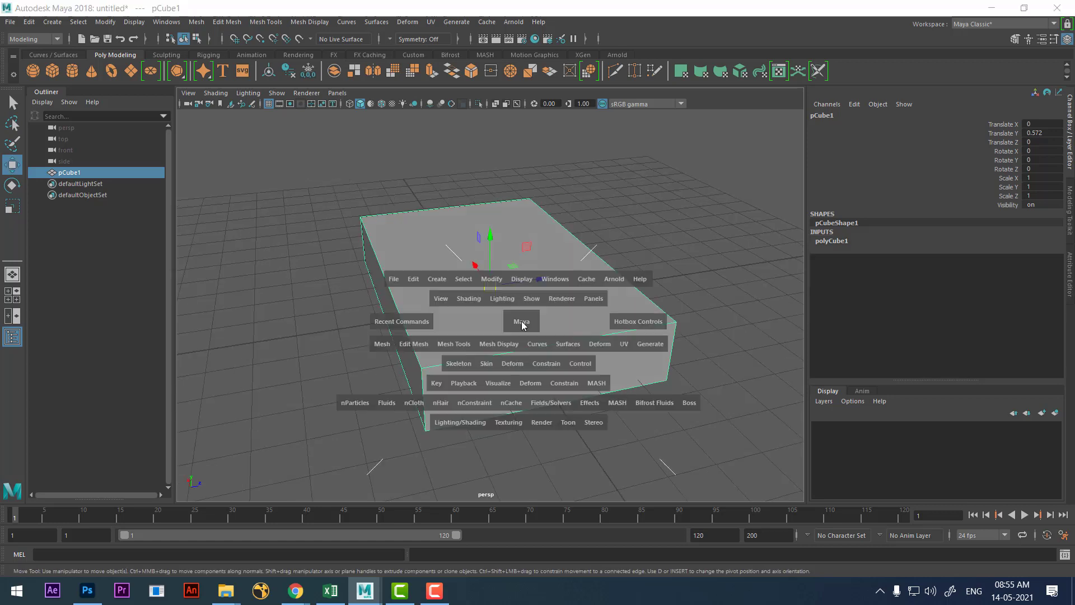
pyautogui.click(526, 354)
pyautogui.moveTo(490, 219); pyautogui.dragTo(488, 208)
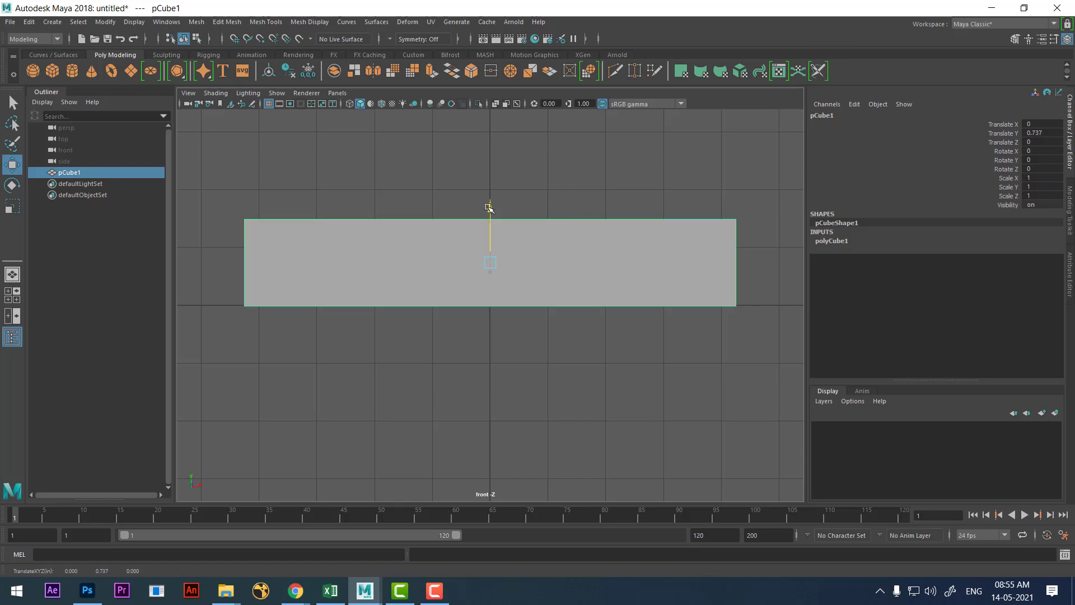
pyautogui.press('space')
pyautogui.click(533, 332)
pyautogui.moveTo(528, 284)
pyautogui.keyDown('alt'); pyautogui.mouseDown()
pyautogui.moveTo(553, 336)
pyautogui.moveTo(498, 378)
pyautogui.moveTo(533, 336)
pyautogui.moveTo(542, 360)
pyautogui.moveTo(499, 357)
pyautogui.mouseUp(); pyautogui.keyUp('alt')
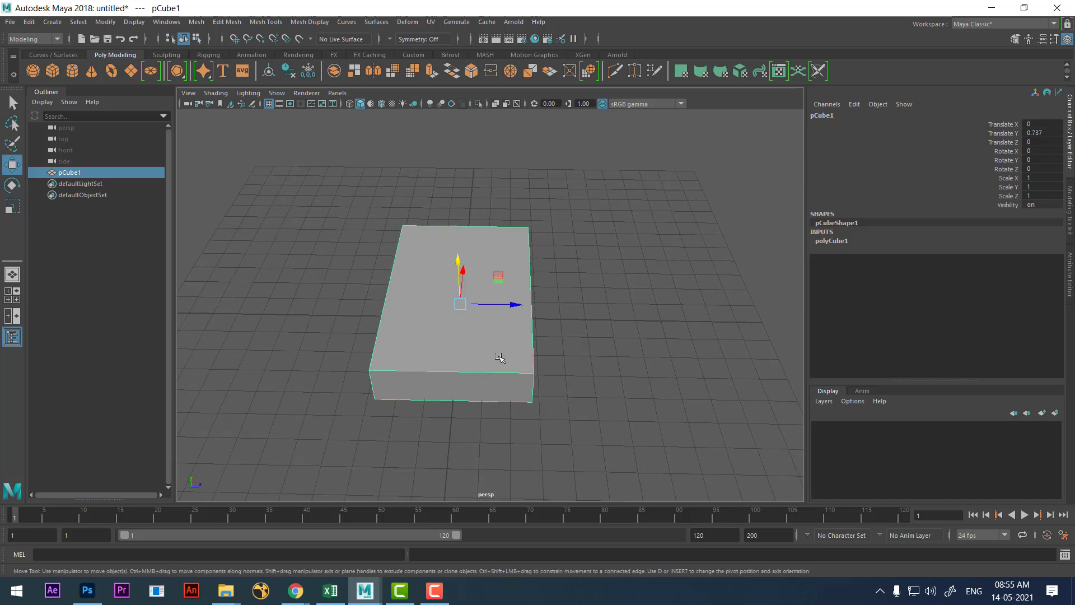
pyautogui.hotkey('ctrl', 'd')
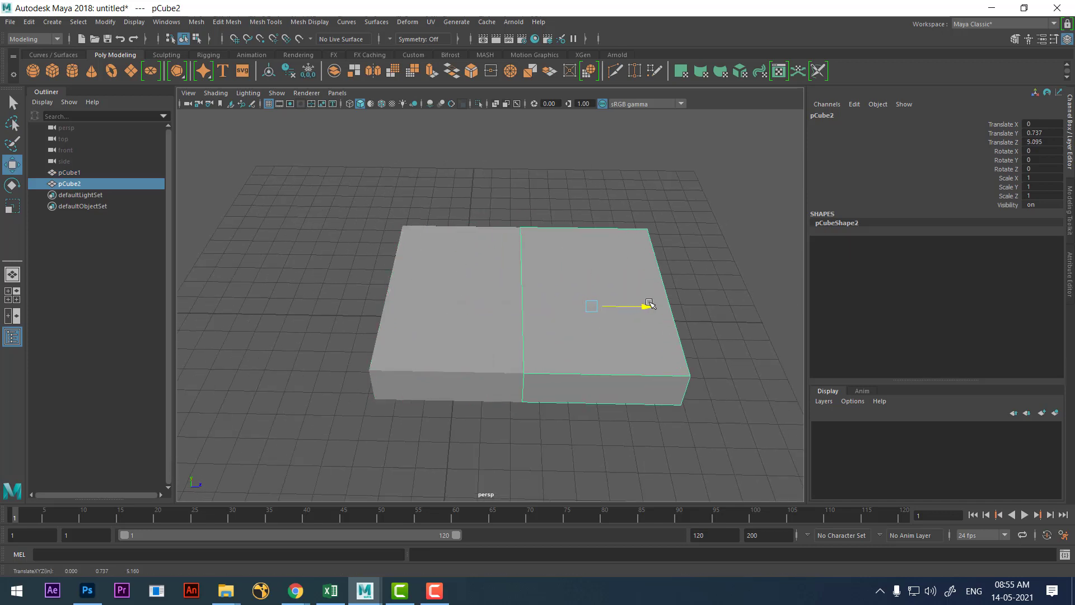
# Slide the duplicate out along Z to about Translate Z 7.4.
pyautogui.moveTo(512, 304); pyautogui.dragTo(702, 307)
pyautogui.scroll(-3, 653, 368)
pyautogui.keyDown('alt'); pyautogui.moveTo(654, 368); pyautogui.dragTo(560, 313); pyautogui.keyUp('alt')
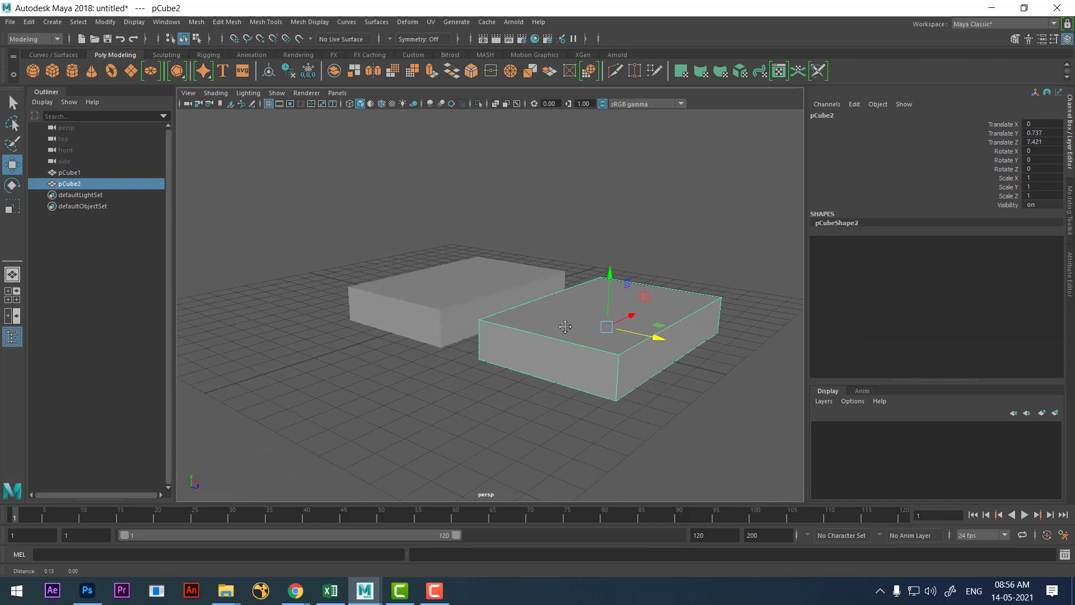
pyautogui.scroll(5, 560, 314)
# Select the duplicate's side and front faces in Face mode.
pyautogui.rightClick(483, 229)
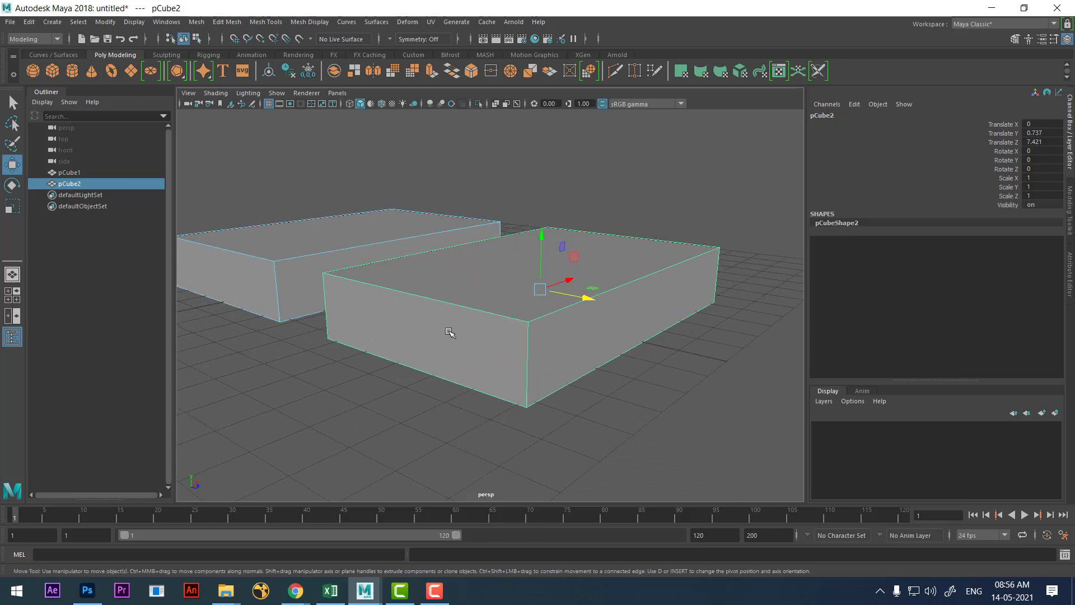
pyautogui.rightClick(493, 270)
pyautogui.click(466, 361)
pyautogui.click(608, 289)
pyautogui.moveTo(577, 219); pyautogui.dragTo(582, 249, button='right')
pyautogui.click(480, 351)
pyautogui.moveTo(593, 345)
pyautogui.keyDown('alt'); pyautogui.mouseDown()
pyautogui.moveTo(464, 339)
pyautogui.moveTo(568, 350)
pyautogui.moveTo(542, 276)
pyautogui.moveTo(550, 314)
pyautogui.moveTo(577, 307)
pyautogui.moveTo(593, 320)
pyautogui.mouseUp(); pyautogui.keyUp('alt')
pyautogui.click(377, 283)
pyautogui.scroll(4, 377, 283)
pyautogui.keyDown('shift'); pyautogui.rightClick(669, 163); pyautogui.keyUp('shift')
# Extrude pCube2's side faces with about 0.32 offset, recessed to Local Translate Z -0.17.
pyautogui.click(661, 195)
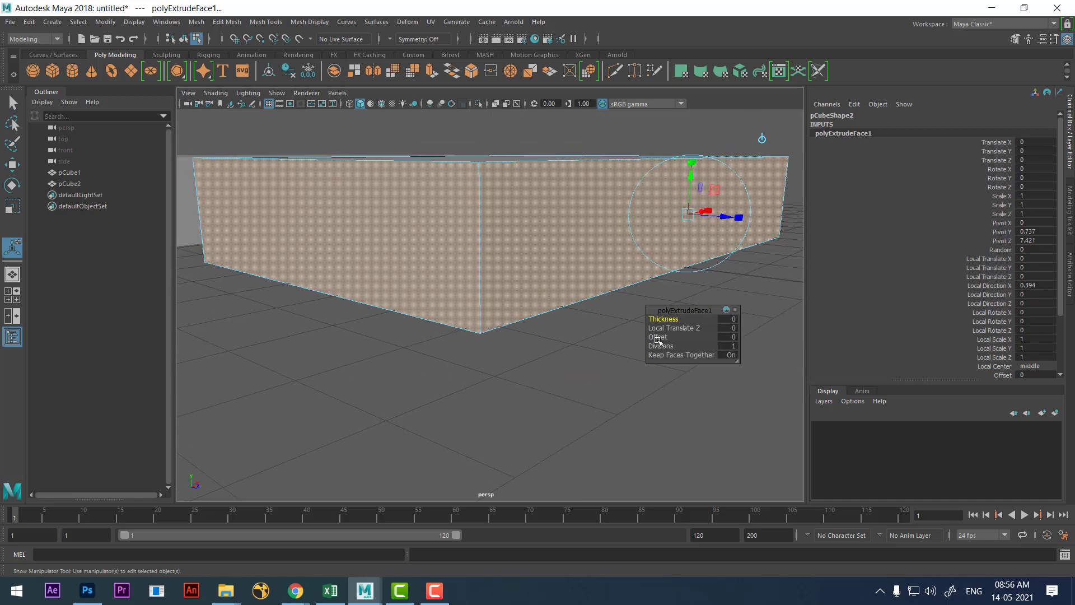
pyautogui.moveTo(658, 337); pyautogui.dragTo(680, 335)
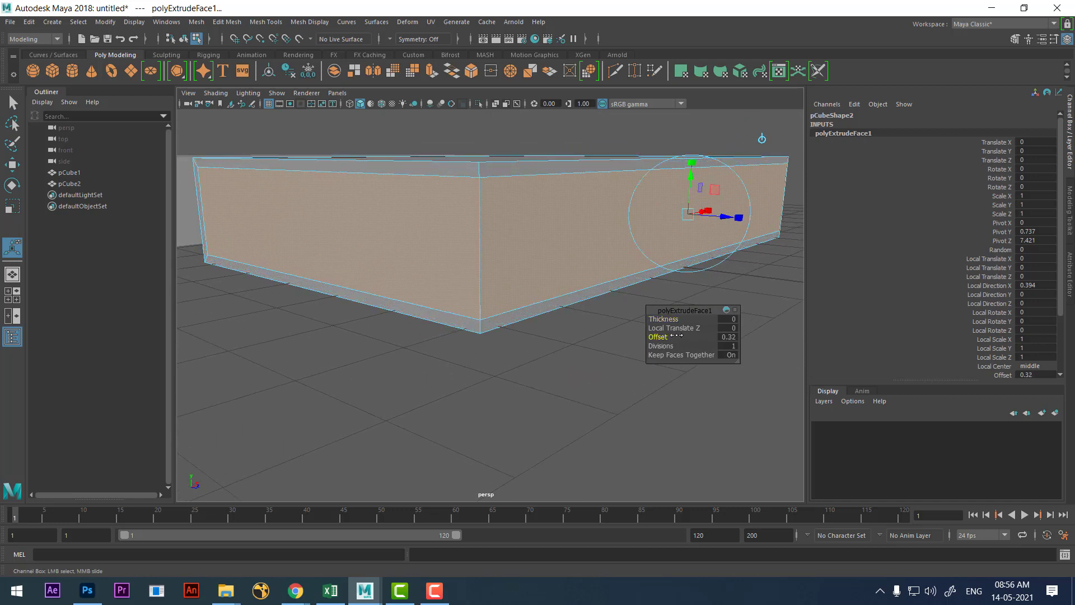
pyautogui.moveTo(563, 303)
pyautogui.keyDown('alt'); pyautogui.mouseDown()
pyautogui.moveTo(480, 321)
pyautogui.moveTo(372, 297)
pyautogui.moveTo(479, 325)
pyautogui.mouseUp(); pyautogui.keyUp('alt')
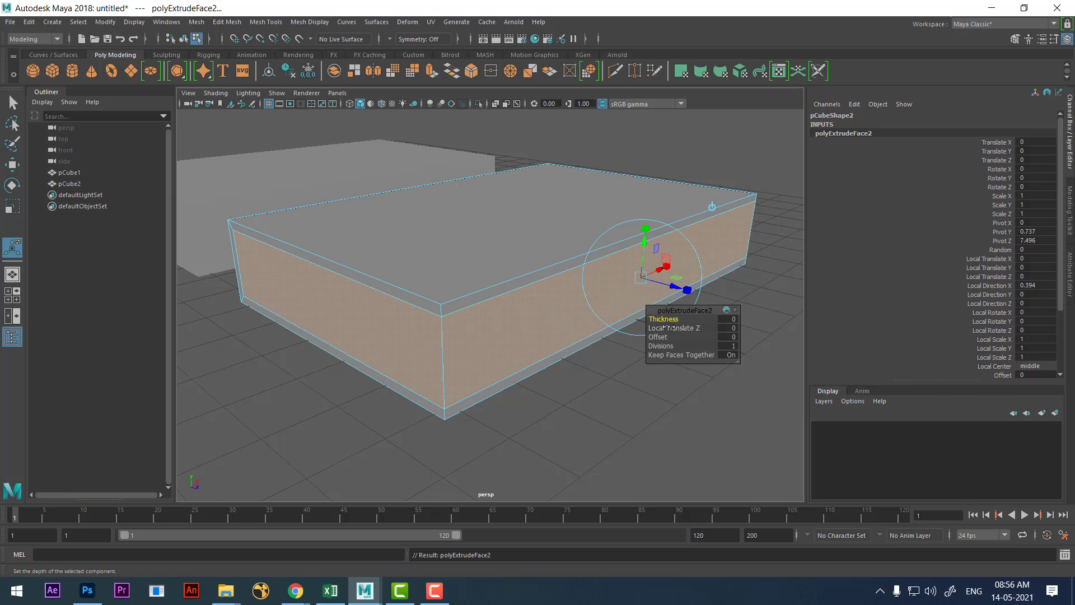
pyautogui.moveTo(672, 328); pyautogui.dragTo(671, 328)
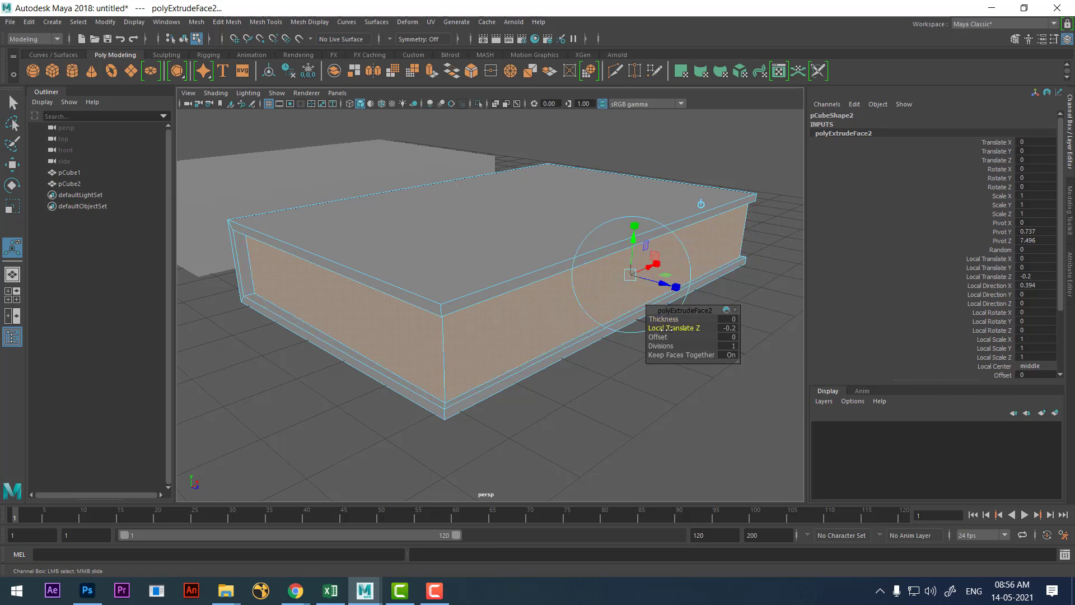
pyautogui.moveTo(670, 329); pyautogui.dragTo(662, 319)
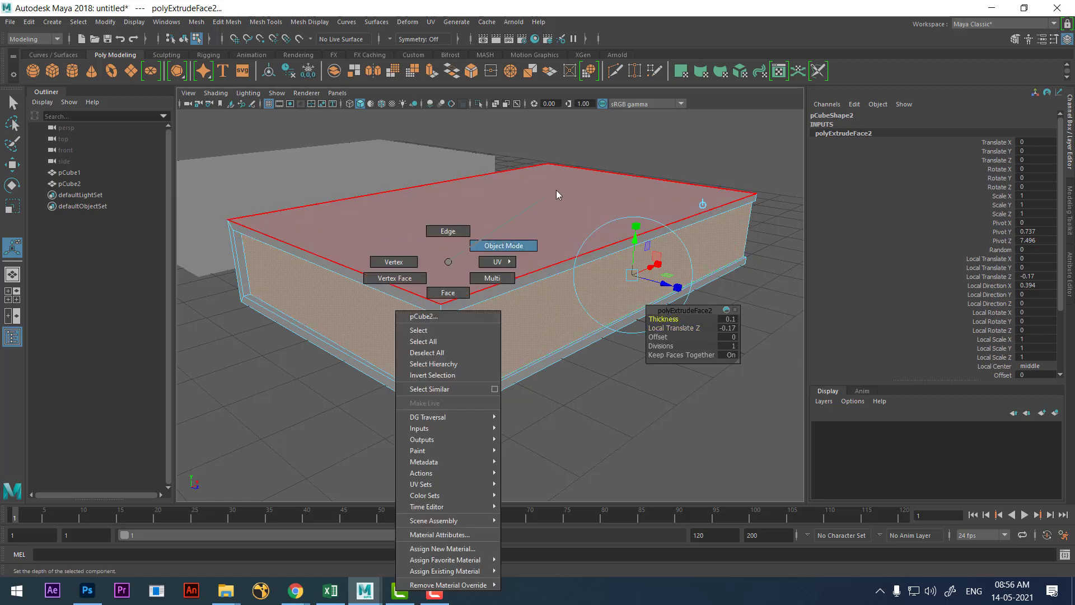
pyautogui.moveTo(459, 266); pyautogui.dragTo(498, 242, button='right')
pyautogui.keyDown('alt'); pyautogui.moveTo(527, 291); pyautogui.dragTo(482, 204); pyautogui.keyUp('alt')
pyautogui.keyDown('alt'); pyautogui.moveTo(482, 204); pyautogui.dragTo(552, 308, button='right'); pyautogui.keyUp('alt')
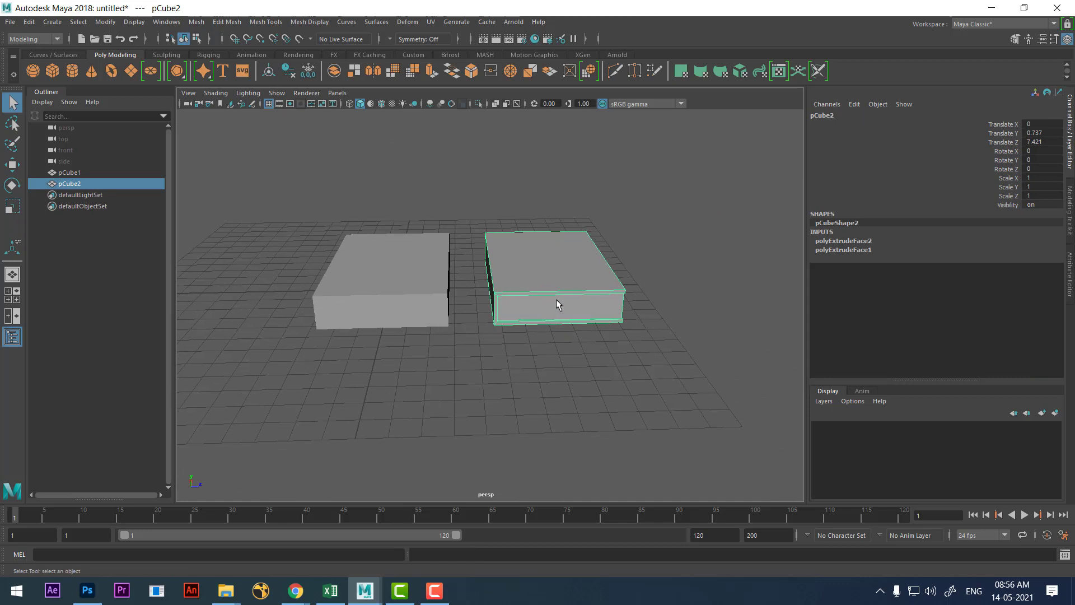
# Insert an edge loop around the middle of pCube2's sides from its top edge.
pyautogui.press('w')
pyautogui.keyDown('alt'); pyautogui.moveTo(590, 365); pyautogui.dragTo(557, 302, button='right'); pyautogui.keyUp('alt')
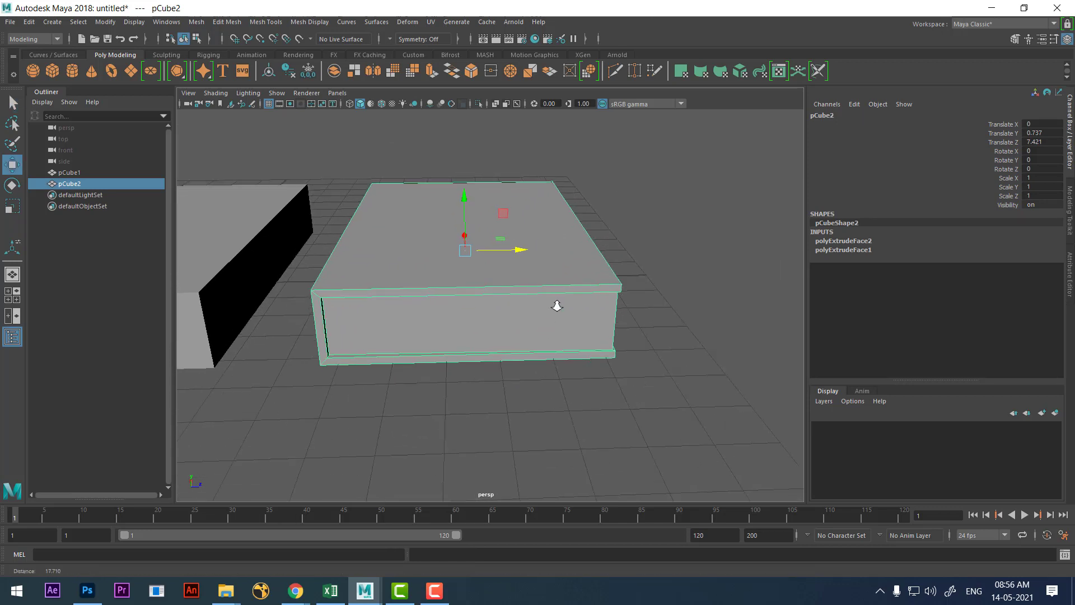
pyautogui.scroll(-5, 548, 311)
pyautogui.scroll(5, 546, 308)
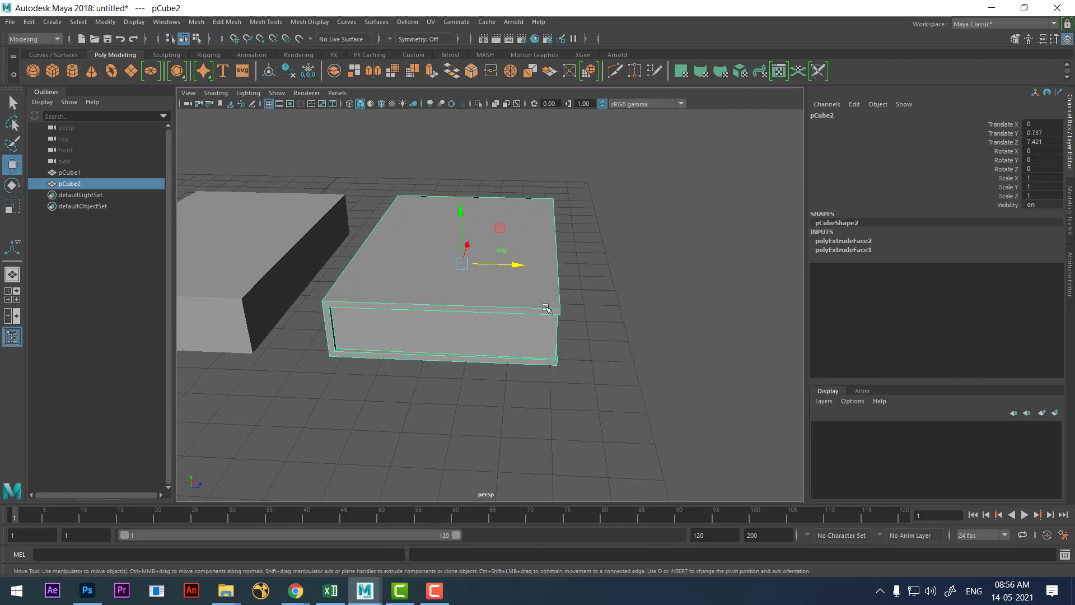
pyautogui.keyDown('alt'); pyautogui.moveTo(534, 298); pyautogui.dragTo(461, 351); pyautogui.keyUp('alt')
pyautogui.rightClick(429, 318)
pyautogui.moveTo(429, 318); pyautogui.dragTo(428, 240, button='right')
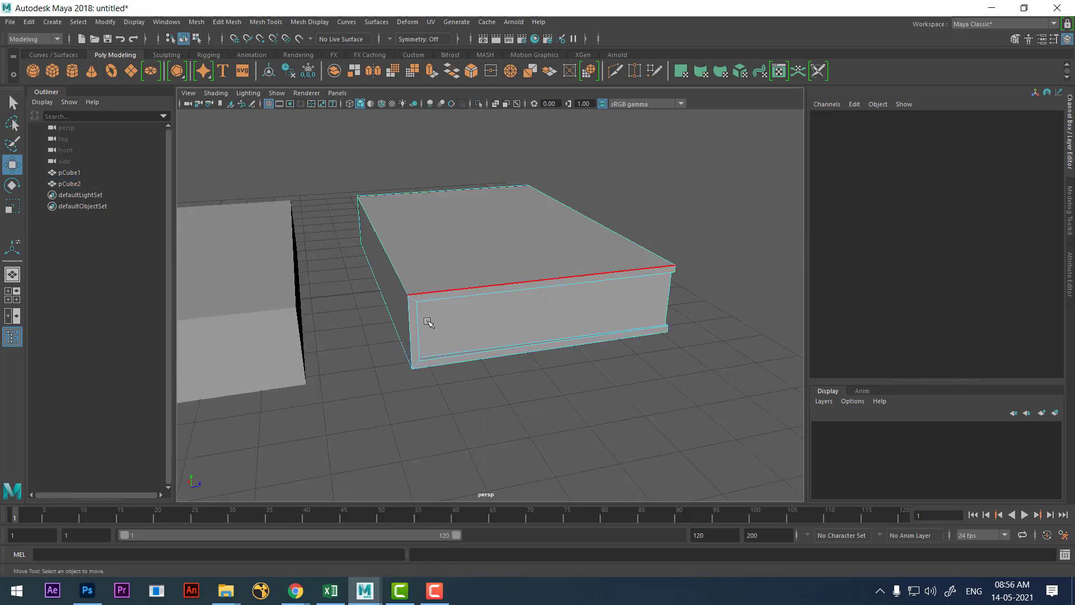
pyautogui.click(430, 313)
pyautogui.moveTo(559, 253)
pyautogui.keyDown('shift'); pyautogui.mouseDown(button='right')
pyautogui.moveTo(525, 279)
pyautogui.moveTo(654, 432)
pyautogui.mouseUp(button='right'); pyautogui.keyUp('shift')
pyautogui.moveTo(528, 310)
pyautogui.keyDown('alt'); pyautogui.mouseDown()
pyautogui.moveTo(528, 331)
pyautogui.moveTo(482, 343)
pyautogui.mouseUp(); pyautogui.keyUp('alt')
# Switch the camera to the front view, then the left side view.
pyautogui.press('space')
pyautogui.click(504, 334)
pyautogui.press('space')
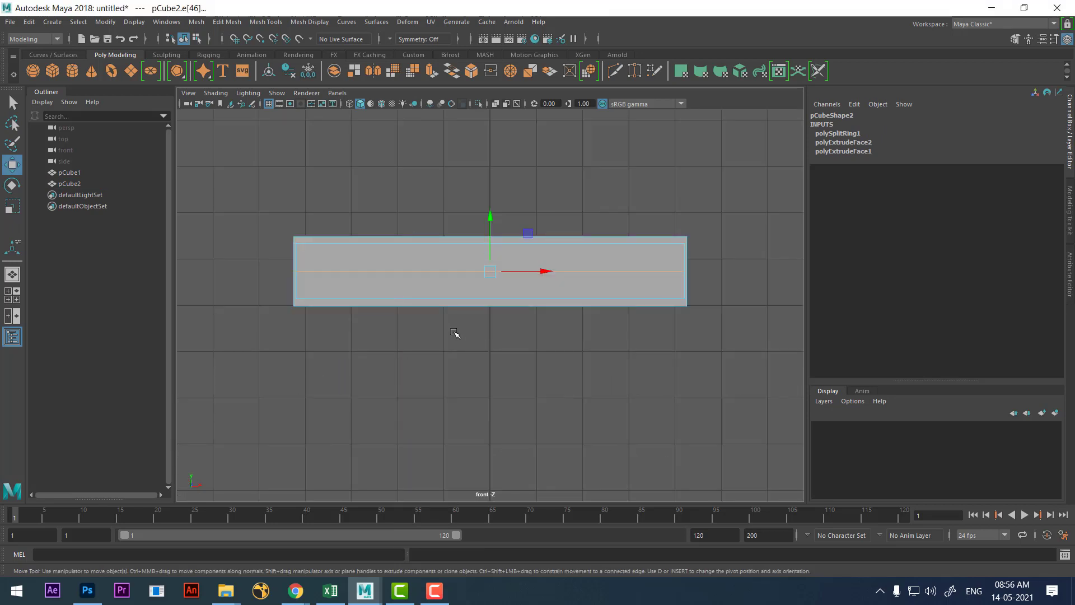
pyautogui.press('space')
pyautogui.moveTo(563, 311); pyautogui.dragTo(511, 301)
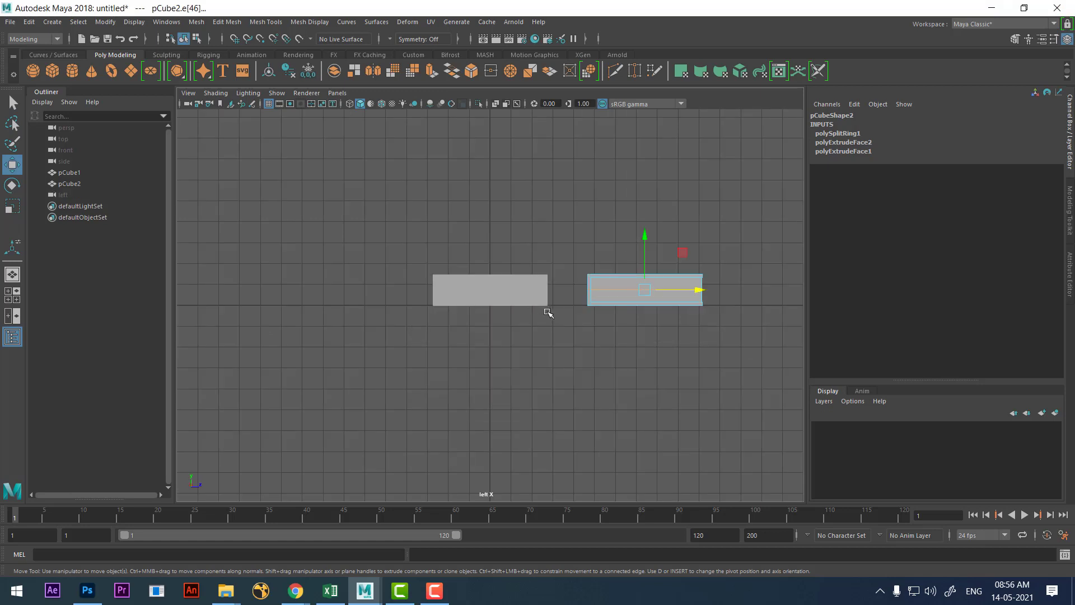
pyautogui.keyDown('alt'); pyautogui.moveTo(548, 312); pyautogui.dragTo(733, 283, button='right'); pyautogui.keyUp('alt')
pyautogui.keyDown('alt'); pyautogui.moveTo(733, 284); pyautogui.dragTo(557, 365, button='middle'); pyautogui.keyUp('alt')
pyautogui.scroll(2, 562, 300)
# Try moving pCube2's left-edge vertices, undo it, and reselect the whole box.
pyautogui.scroll(1, 507, 233)
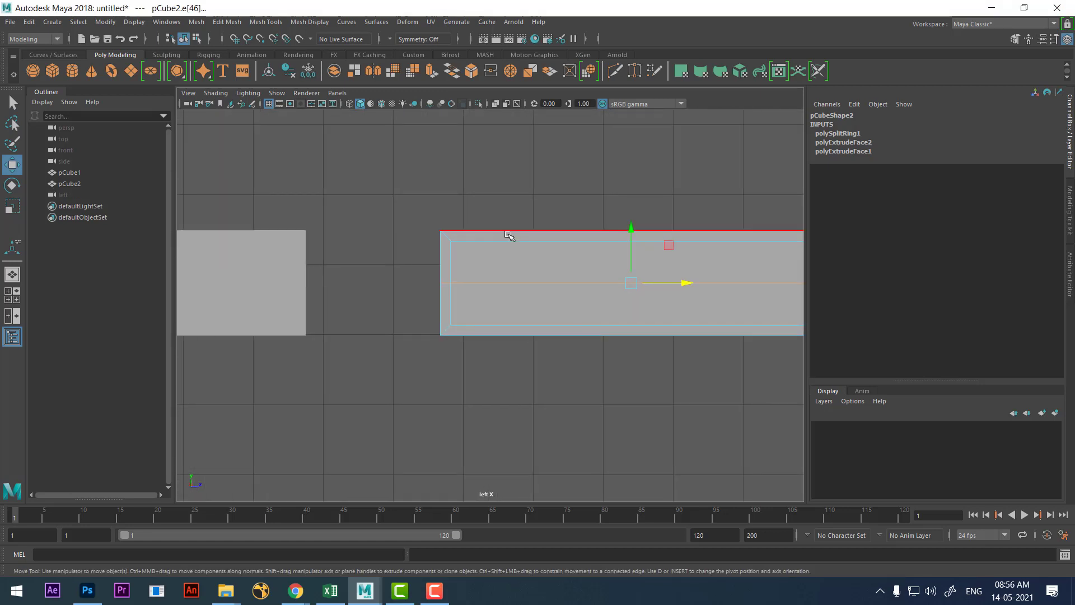
pyautogui.moveTo(507, 233); pyautogui.dragTo(432, 228, button='right')
pyautogui.scroll(1, 396, 266)
pyautogui.moveTo(396, 267)
pyautogui.mouseDown()
pyautogui.moveTo(494, 302)
pyautogui.moveTo(485, 282)
pyautogui.mouseUp()
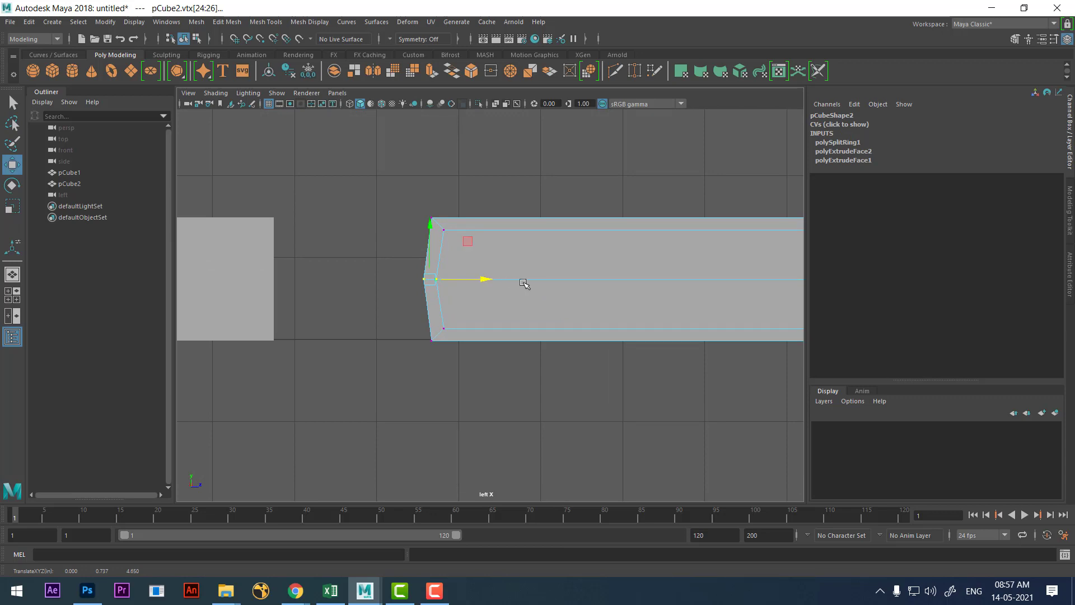
pyautogui.hotkey('ctrl', 'z')
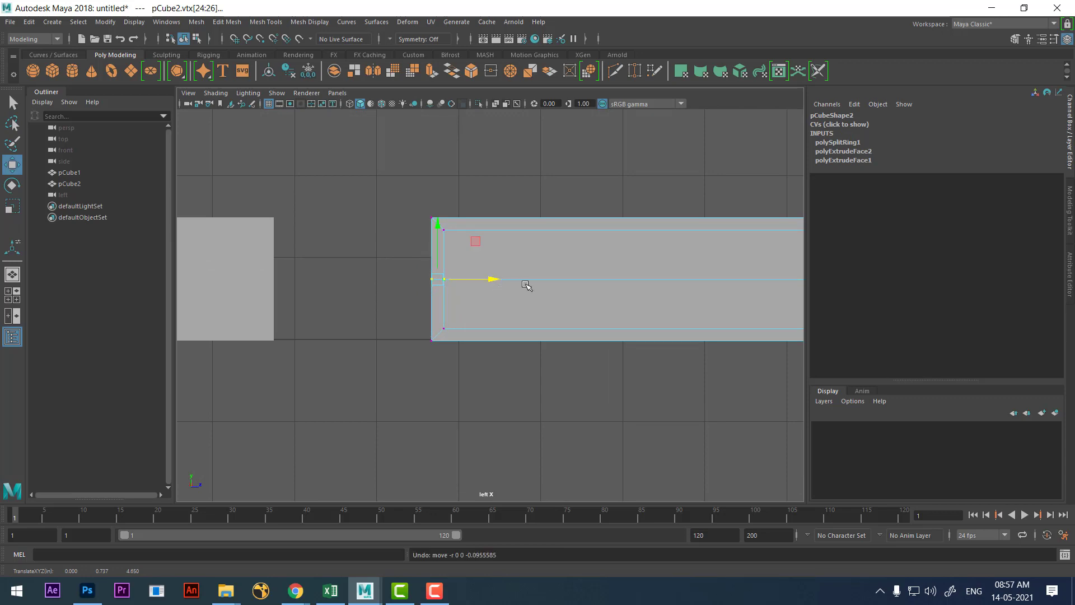
pyautogui.scroll(1, 526, 286)
pyautogui.scroll(-2, 523, 283)
pyautogui.moveTo(574, 271); pyautogui.dragTo(601, 254, button='right')
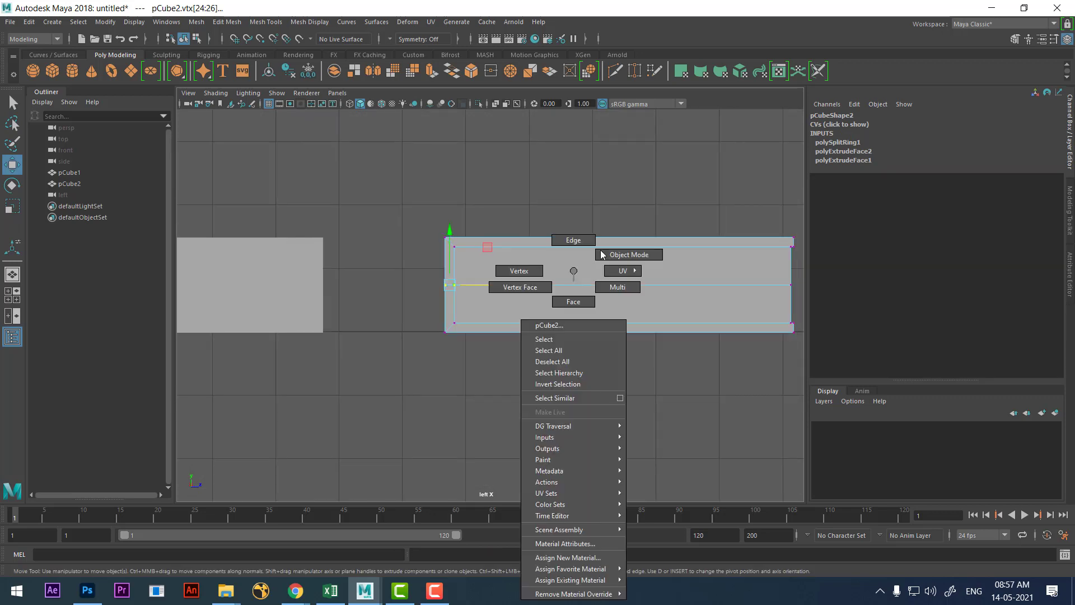
pyautogui.keyDown('alt'); pyautogui.moveTo(588, 309); pyautogui.dragTo(437, 309, button='middle'); pyautogui.keyUp('alt')
pyautogui.click(437, 309)
pyautogui.scroll(-1, 464, 292)
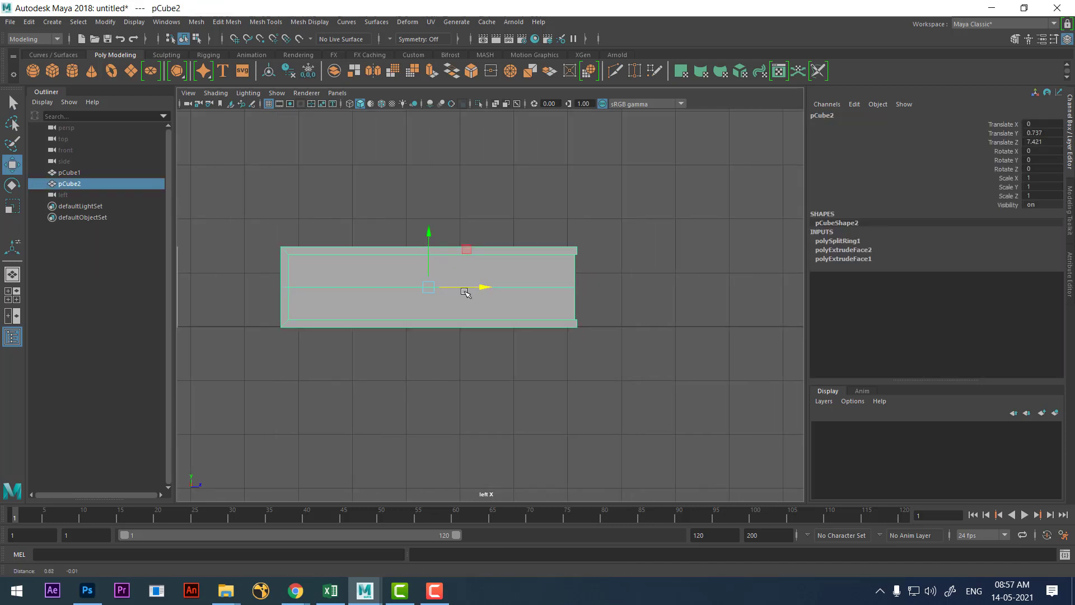
# Duplicate pCube2 to the right and pull the copy's middle left vertex into a point.
pyautogui.hotkey('ctrl', 'd')
pyautogui.moveTo(481, 287); pyautogui.dragTo(818, 273)
pyautogui.keyDown('alt'); pyautogui.moveTo(811, 180); pyautogui.dragTo(644, 180, button='middle'); pyautogui.keyUp('alt')
pyautogui.moveTo(643, 179); pyautogui.dragTo(549, 176, button='right')
pyautogui.moveTo(476, 342); pyautogui.dragTo(445, 235)
pyautogui.scroll(1, 449, 263)
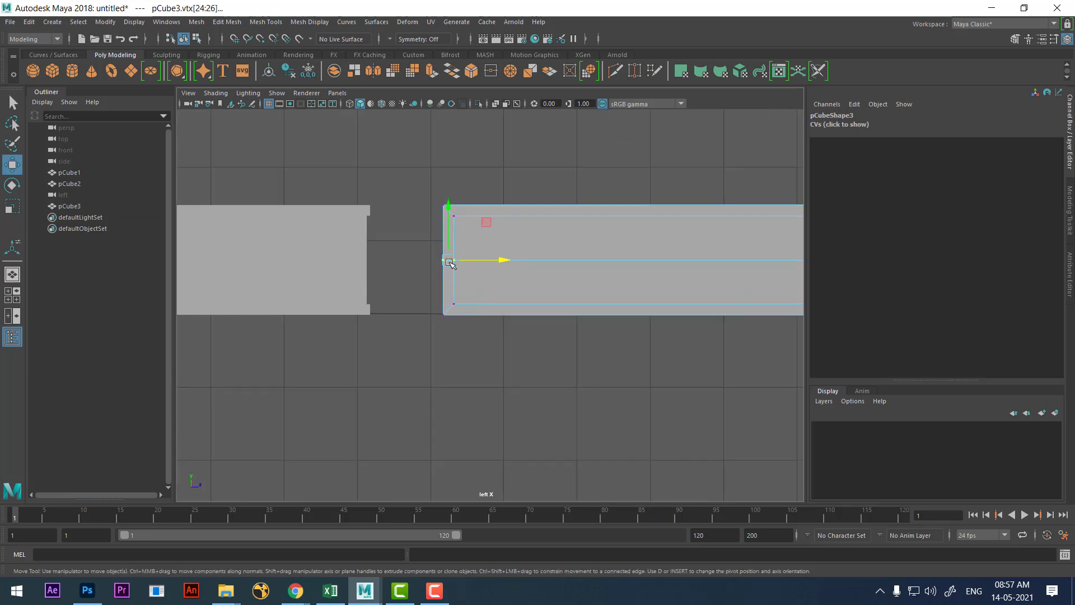
pyautogui.moveTo(501, 262); pyautogui.dragTo(493, 262)
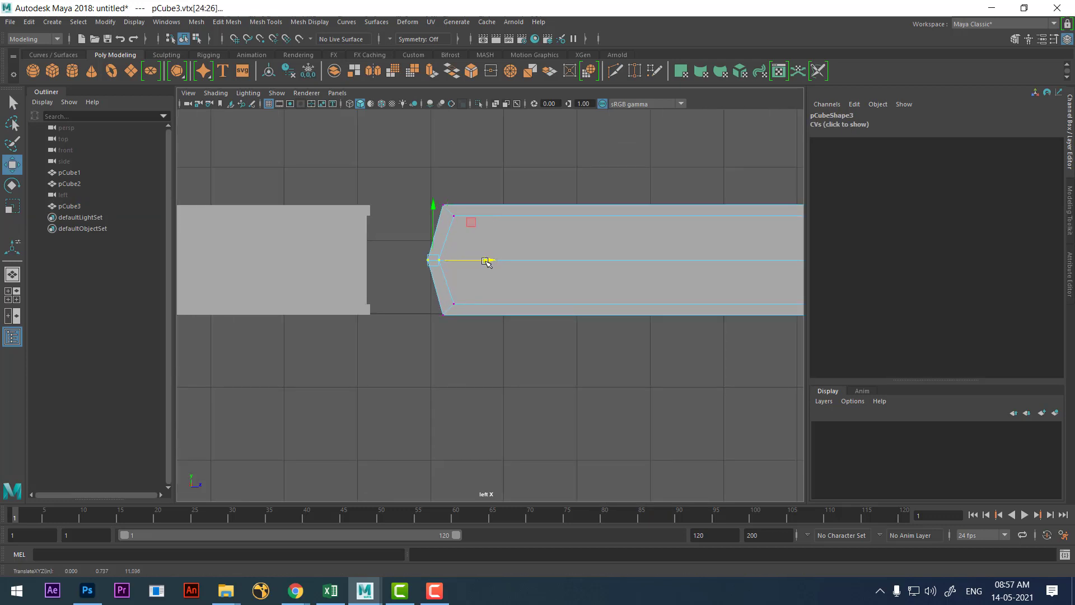
# Bevel the copy's middle spine edge (2 segments, fraction 0.7).
pyautogui.moveTo(522, 264); pyautogui.dragTo(522, 230, button='right')
pyautogui.click(531, 258)
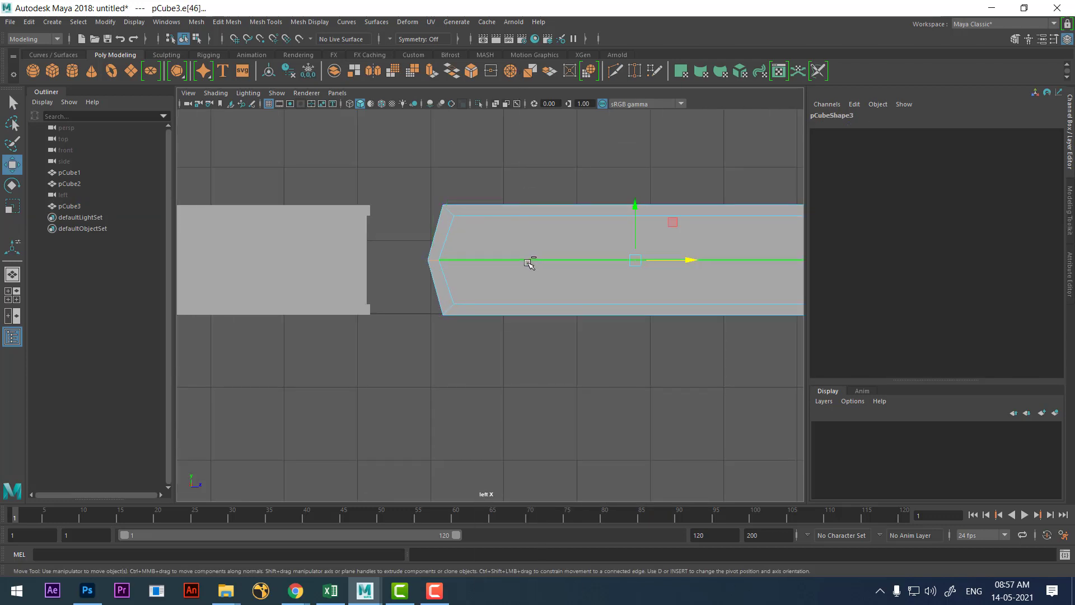
pyautogui.keyDown('shift'); pyautogui.rightClick(526, 260); pyautogui.keyUp('shift')
pyautogui.click(580, 257)
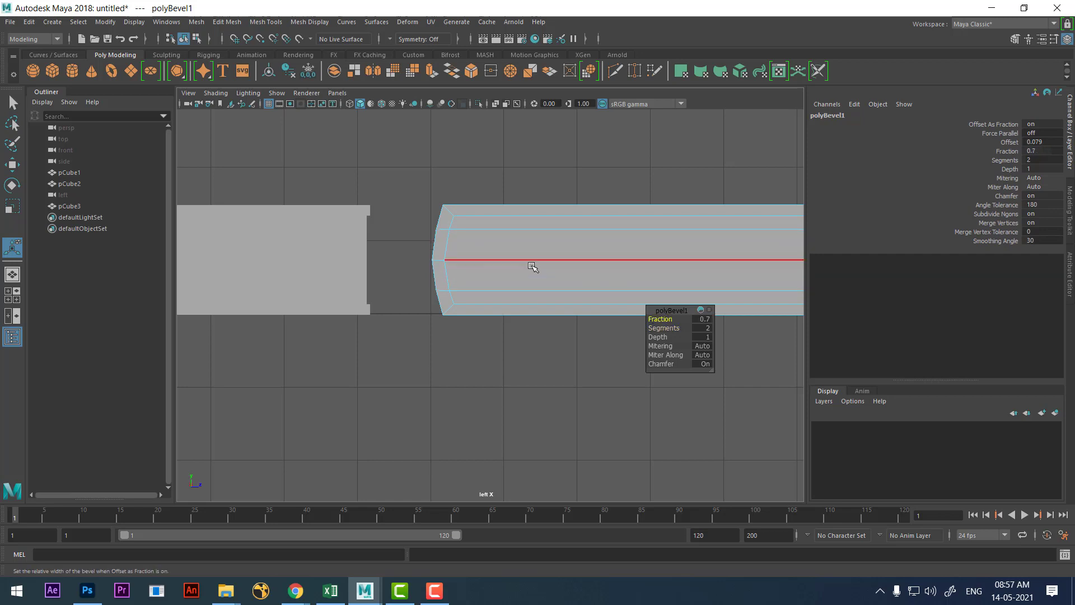
pyautogui.press('space')
pyautogui.moveTo(530, 266); pyautogui.dragTo(491, 185)
pyautogui.scroll(-3, 504, 329)
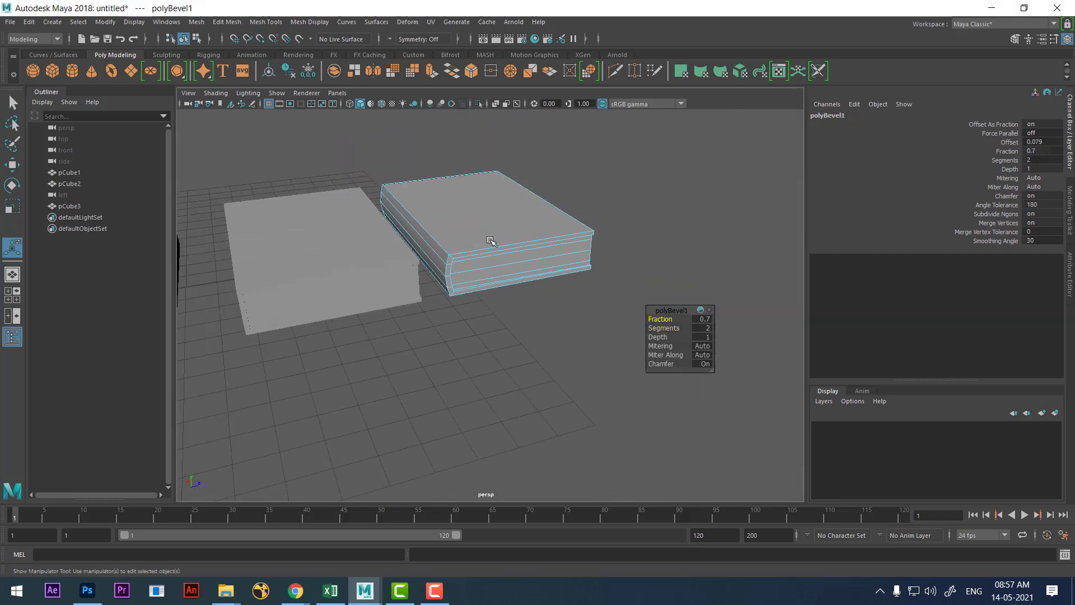
pyautogui.press('F8')
pyautogui.press('q')
pyautogui.moveTo(597, 162)
pyautogui.keyDown('alt'); pyautogui.mouseDown()
pyautogui.moveTo(581, 282)
pyautogui.moveTo(495, 281)
pyautogui.moveTo(502, 312)
pyautogui.mouseUp(); pyautogui.keyUp('alt')
pyautogui.click(581, 282)
pyautogui.press('w')
pyautogui.moveTo(590, 252)
pyautogui.keyDown('alt'); pyautogui.mouseDown()
pyautogui.moveTo(599, 247)
pyautogui.moveTo(472, 304)
pyautogui.moveTo(434, 299)
pyautogui.moveTo(480, 297)
pyautogui.moveTo(480, 259)
pyautogui.mouseUp(); pyautogui.keyUp('alt')
pyautogui.click(434, 299)
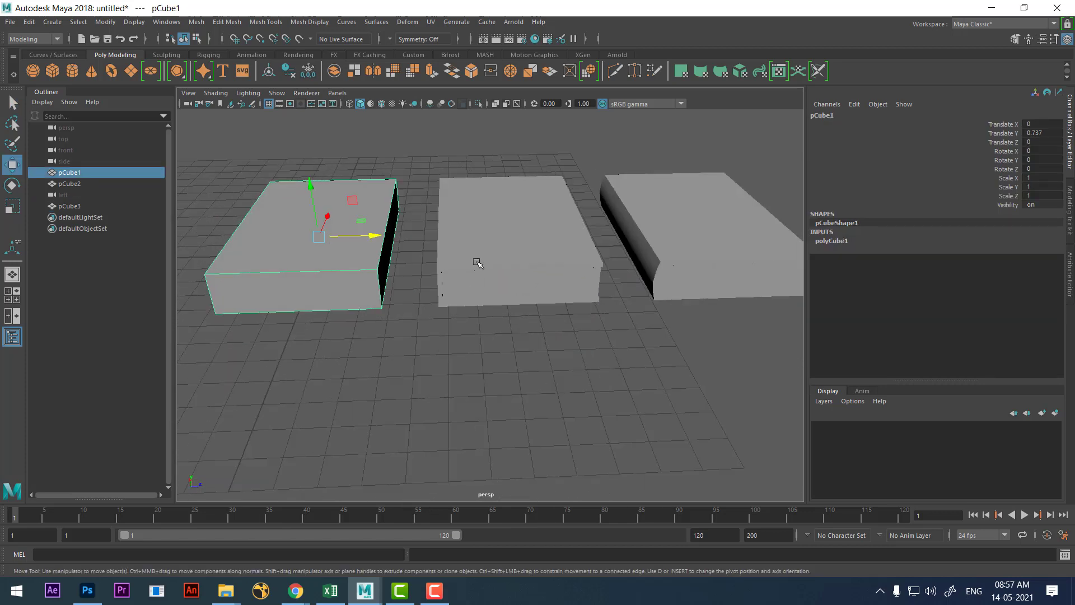
pyautogui.click(495, 277)
pyautogui.moveTo(506, 298)
pyautogui.keyDown('alt'); pyautogui.mouseDown()
pyautogui.moveTo(659, 305)
pyautogui.moveTo(647, 300)
pyautogui.moveTo(619, 331)
pyautogui.moveTo(519, 307)
pyautogui.moveTo(512, 339)
pyautogui.moveTo(569, 355)
pyautogui.moveTo(578, 321)
pyautogui.moveTo(507, 307)
pyautogui.mouseUp(); pyautogui.keyUp('alt')
pyautogui.click(648, 300)
pyautogui.keyDown('alt'); pyautogui.moveTo(512, 305); pyautogui.dragTo(524, 314, button='right'); pyautogui.keyUp('alt')
pyautogui.moveTo(524, 315)
pyautogui.keyDown('alt'); pyautogui.mouseDown()
pyautogui.moveTo(541, 353)
pyautogui.moveTo(465, 344)
pyautogui.mouseUp(); pyautogui.keyUp('alt')
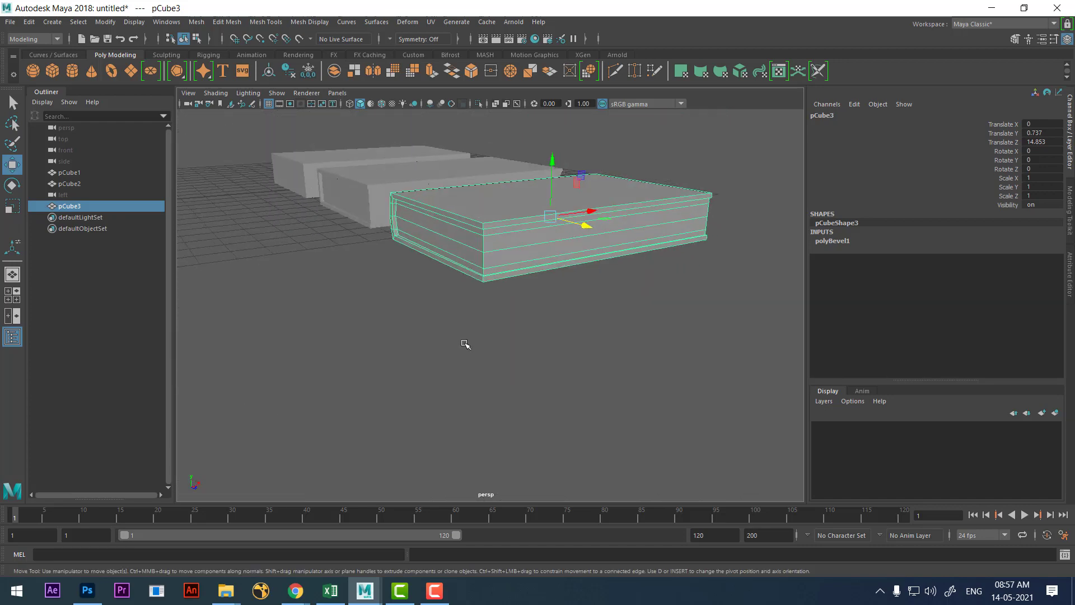
pyautogui.click(541, 366)
pyautogui.moveTo(540, 366)
pyautogui.keyDown('alt'); pyautogui.mouseDown()
pyautogui.moveTo(535, 319)
pyautogui.moveTo(492, 319)
pyautogui.moveTo(653, 329)
pyautogui.moveTo(559, 288)
pyautogui.moveTo(569, 281)
pyautogui.moveTo(569, 331)
pyautogui.mouseUp(); pyautogui.keyUp('alt')
pyautogui.click(569, 282)
pyautogui.click(450, 591)
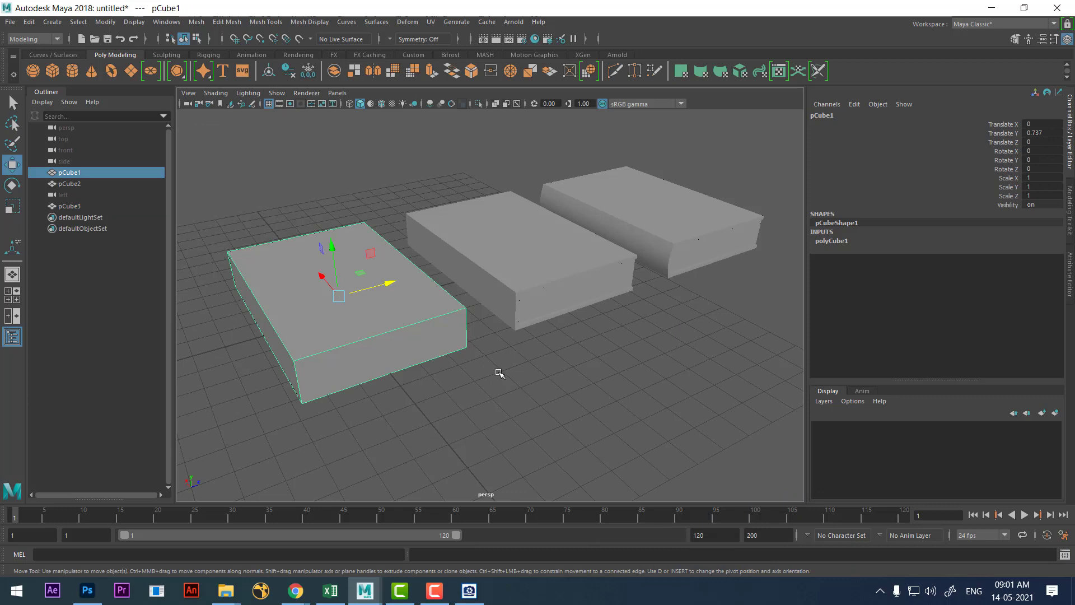
pyautogui.moveTo(499, 372)
pyautogui.keyDown('alt'); pyautogui.mouseDown()
pyautogui.moveTo(478, 362)
pyautogui.moveTo(492, 398)
pyautogui.moveTo(433, 304)
pyautogui.moveTo(508, 389)
pyautogui.mouseUp(); pyautogui.keyUp('alt')
# Switch to the UV Editing workspace and give pCube1 a new Lambert material, book_1.
pyautogui.click(987, 24)
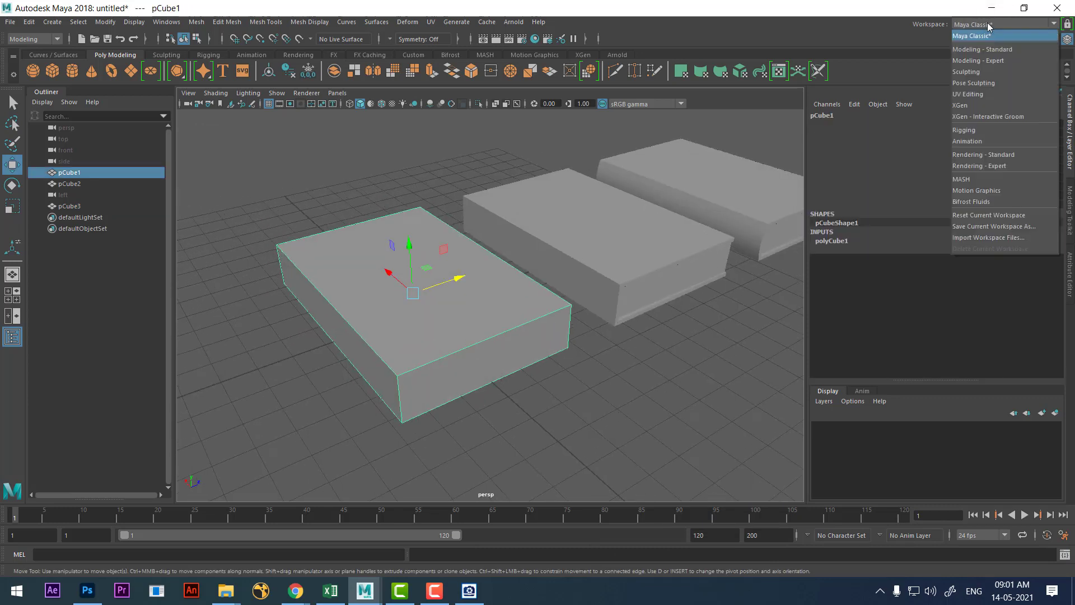
pyautogui.click(993, 95)
pyautogui.moveTo(369, 329)
pyautogui.keyDown('alt'); pyautogui.mouseDown()
pyautogui.moveTo(313, 367)
pyautogui.moveTo(317, 332)
pyautogui.moveTo(297, 331)
pyautogui.mouseUp(); pyautogui.keyUp('alt')
pyautogui.rightClick(281, 312)
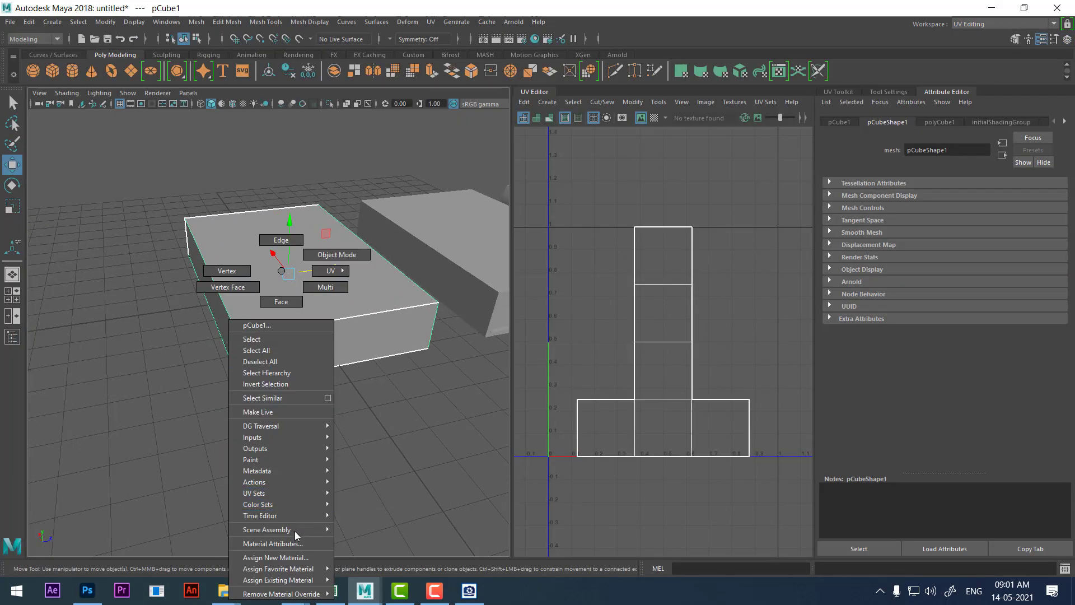
pyautogui.moveTo(278, 569)
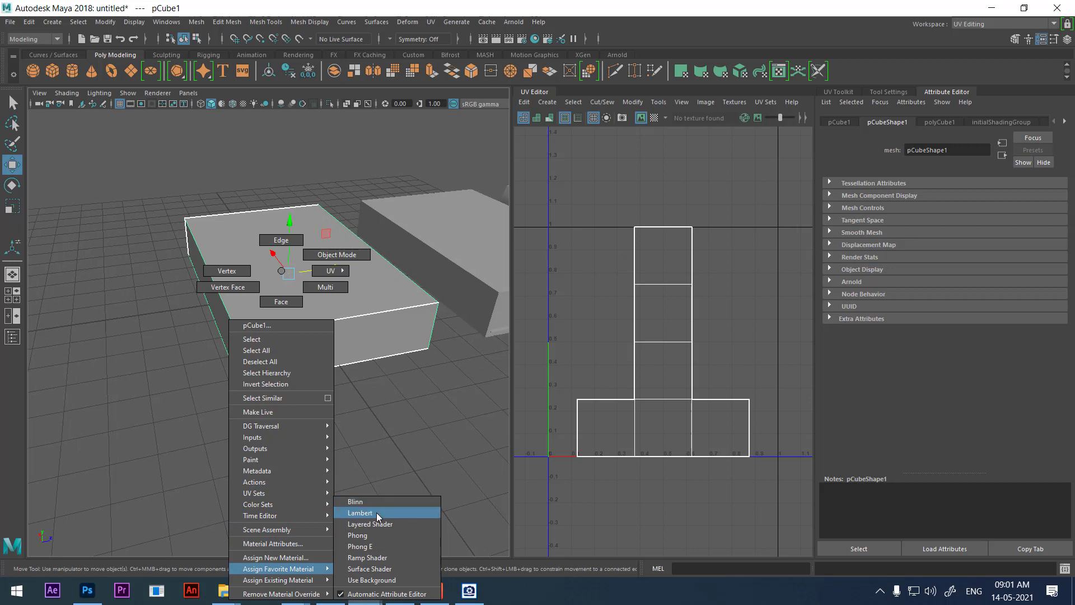
pyautogui.click(377, 514)
pyautogui.write('book_1')
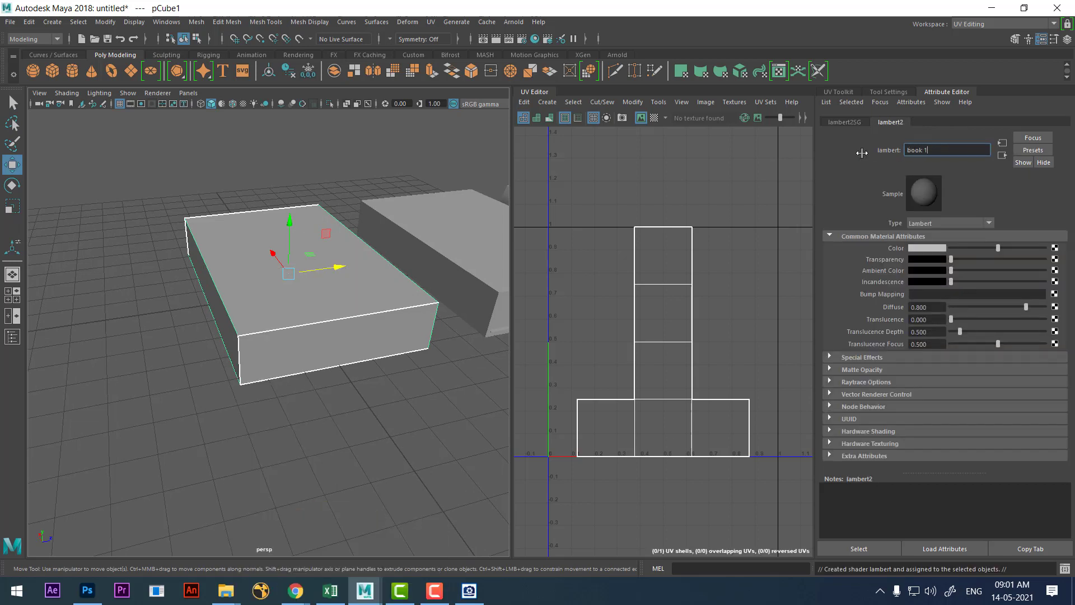
# Map images_Textures_book_2_book.jpg as book_1's colour and show textures in the viewport.
pyautogui.click(1055, 248)
pyautogui.click(487, 306)
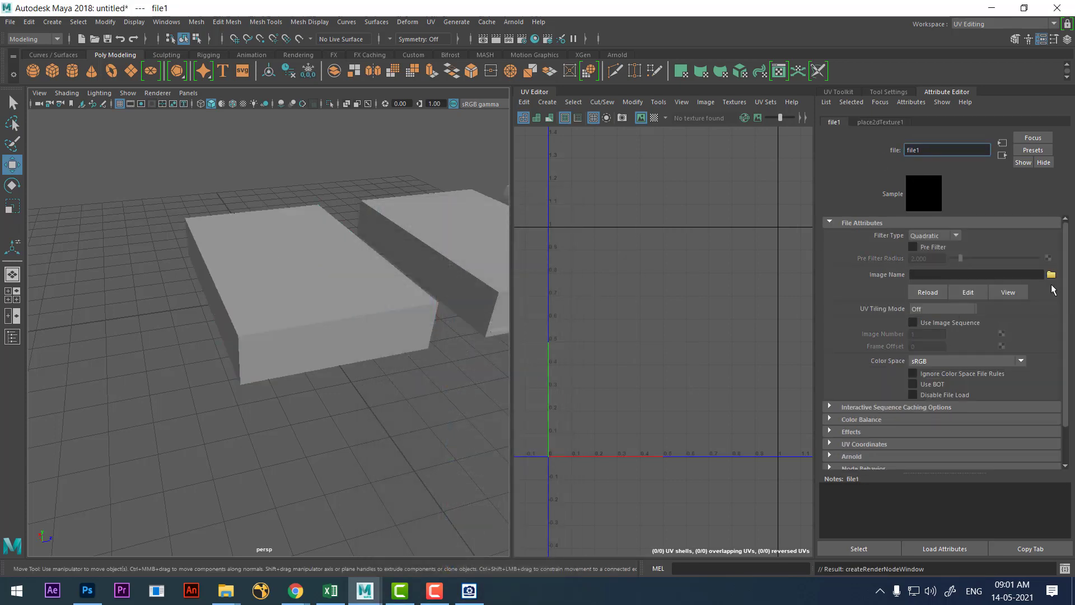
pyautogui.click(1049, 274)
pyautogui.write('E:\\Shavikant Batches\\MWF\\1_Maya\\2_Texturing\\CL_4_tex')
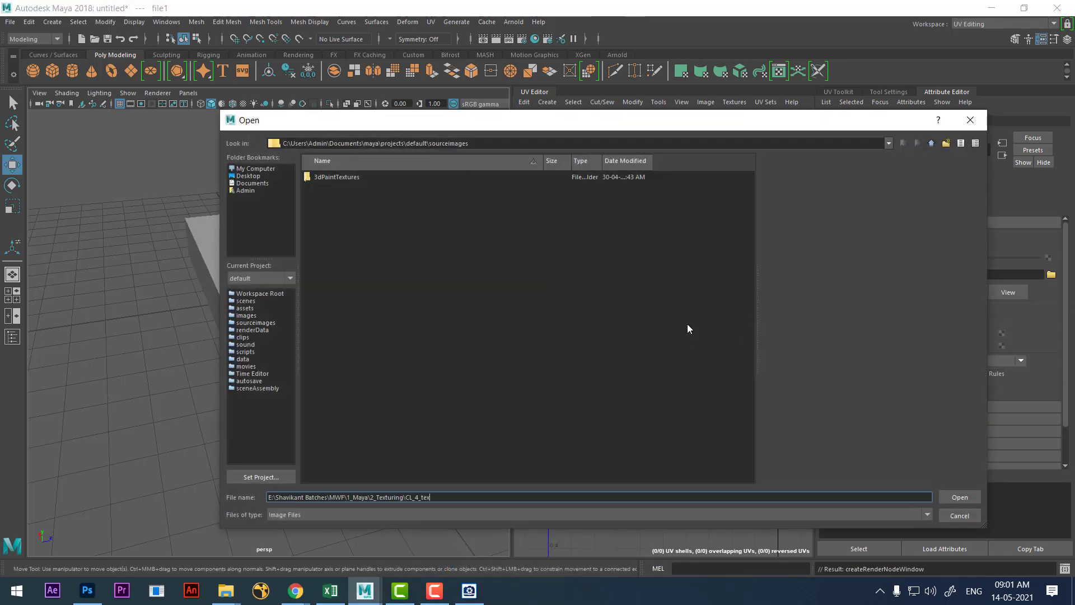
pyautogui.press('Return')
pyautogui.click(330, 178)
pyautogui.press('Down')
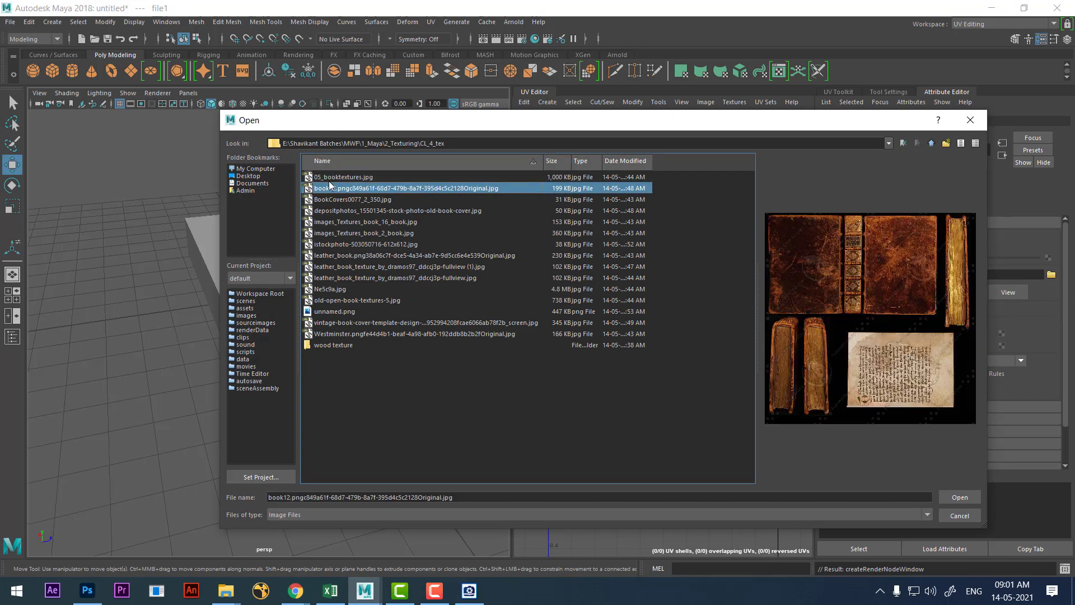
pyautogui.press('Down')
pyautogui.press('Down')
pyautogui.press('Down')
pyautogui.press('Down')
pyautogui.press('Down')
pyautogui.press('Up')
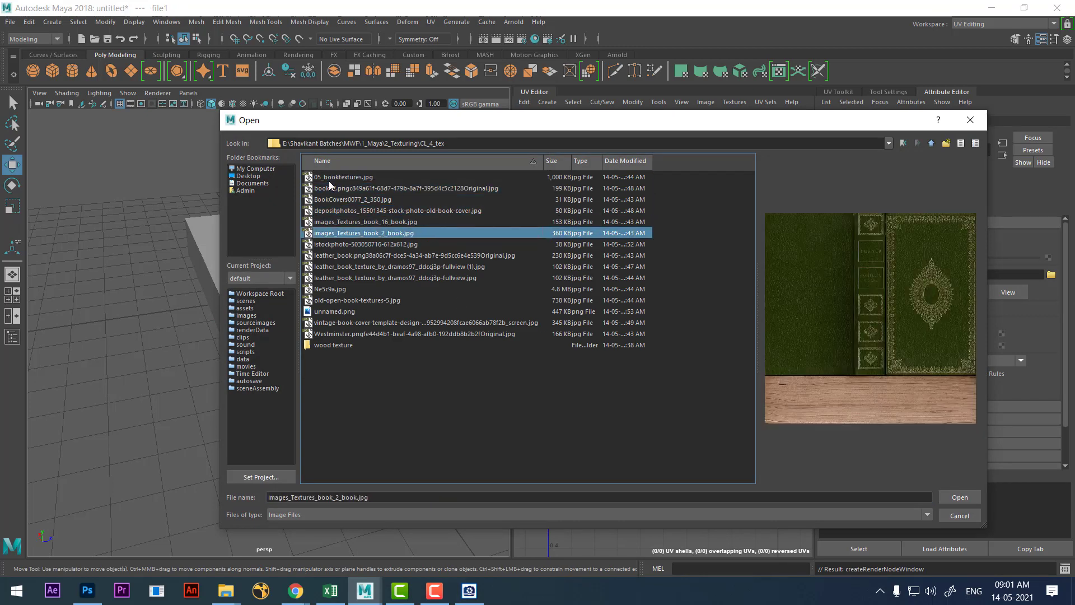
pyautogui.press('Return')
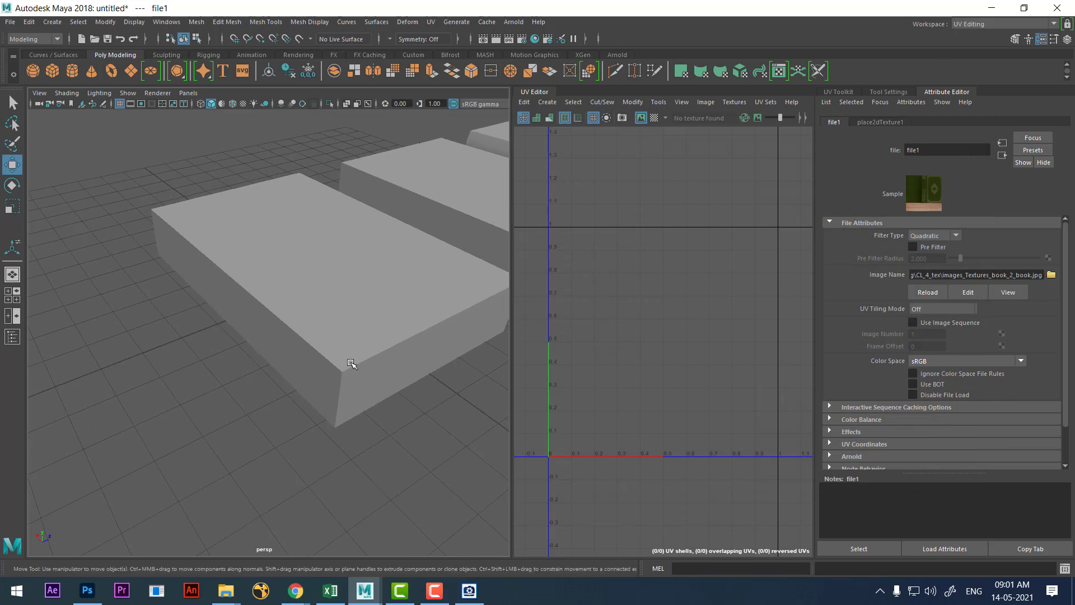
pyautogui.press('6')
pyautogui.click(347, 344)
# Select all pCube1's faces and apply an Automatic UV projection, producing six shells.
pyautogui.click(400, 354)
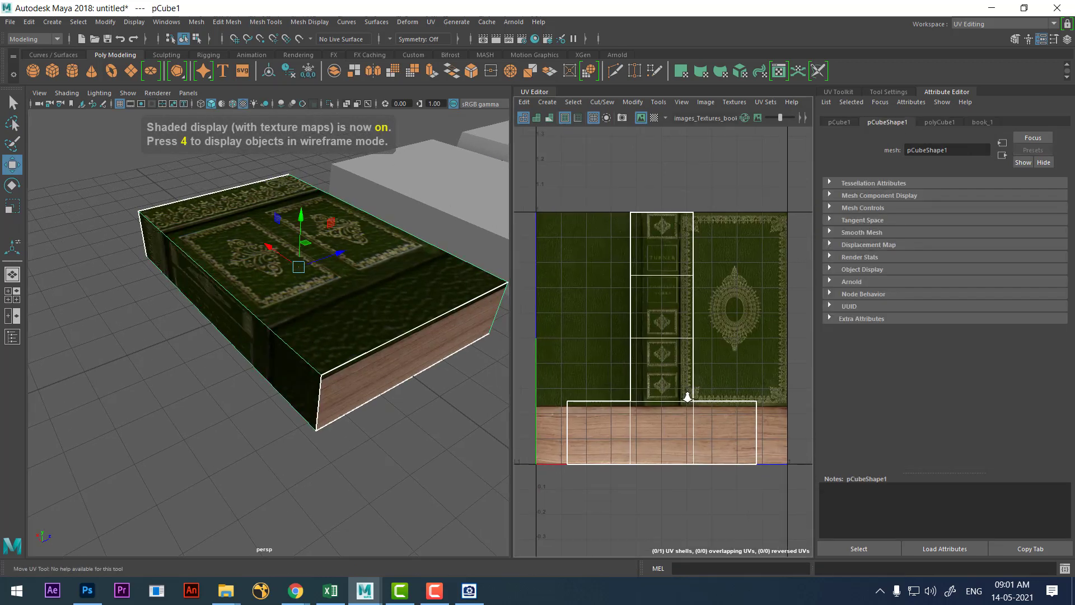
pyautogui.scroll(1, 683, 392)
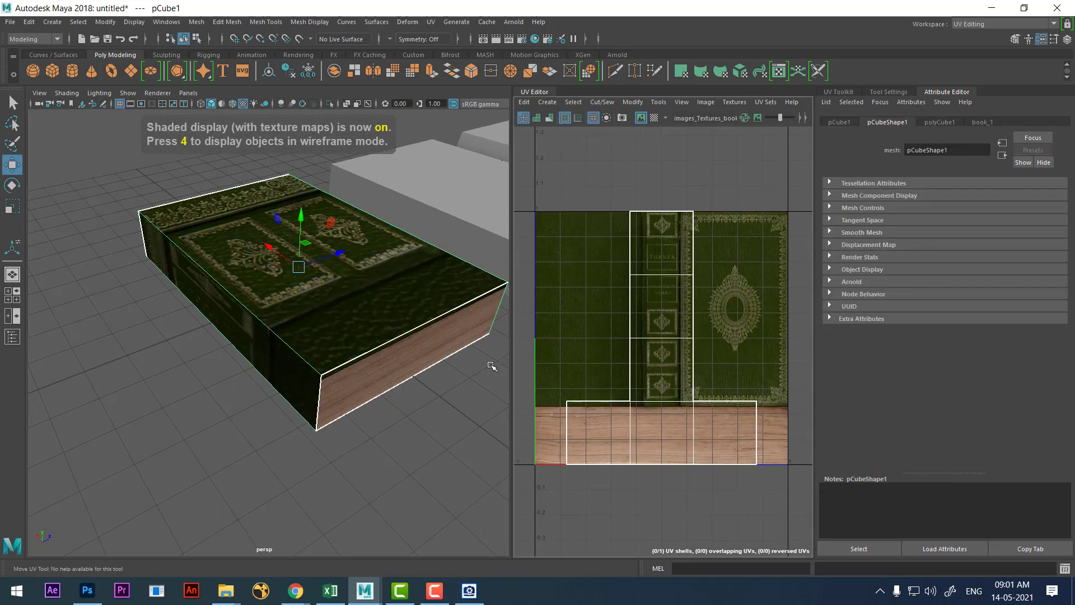
pyautogui.click(846, 92)
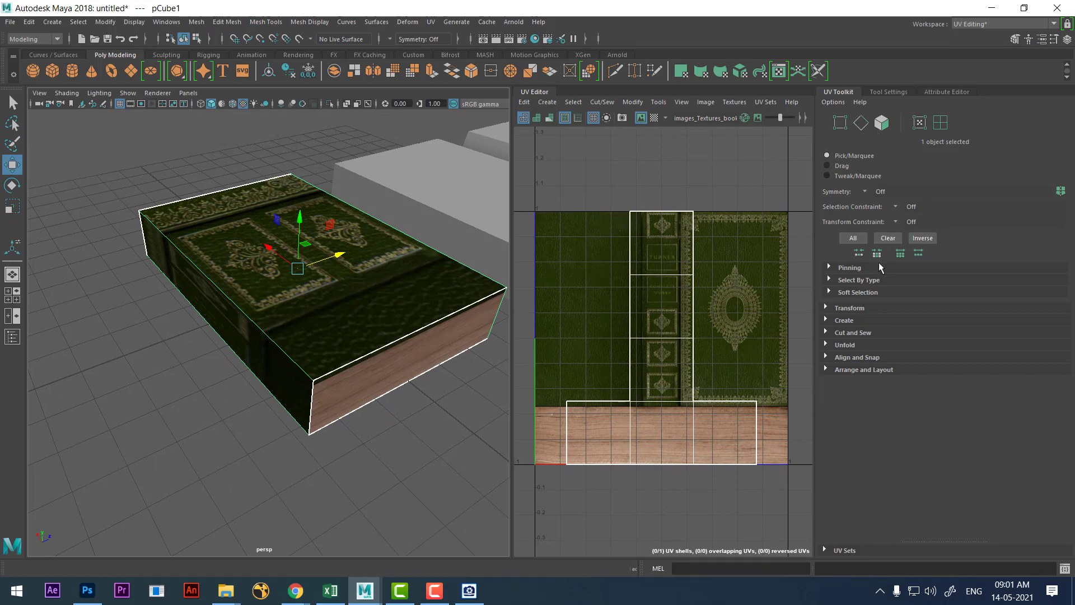
pyautogui.moveTo(677, 212); pyautogui.dragTo(673, 178, button='right')
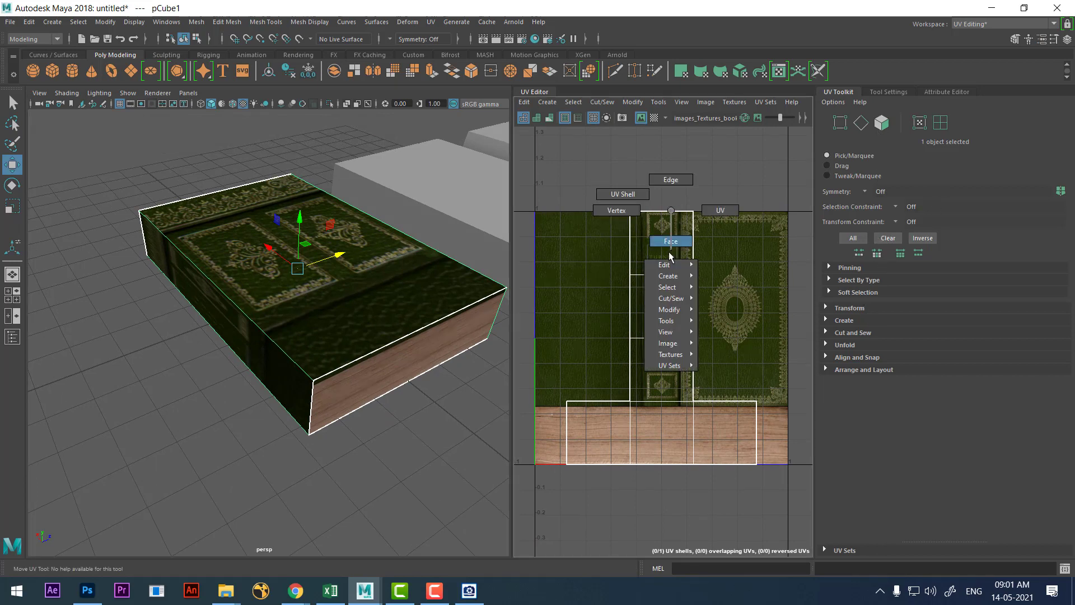
pyautogui.moveTo(596, 177); pyautogui.dragTo(768, 532)
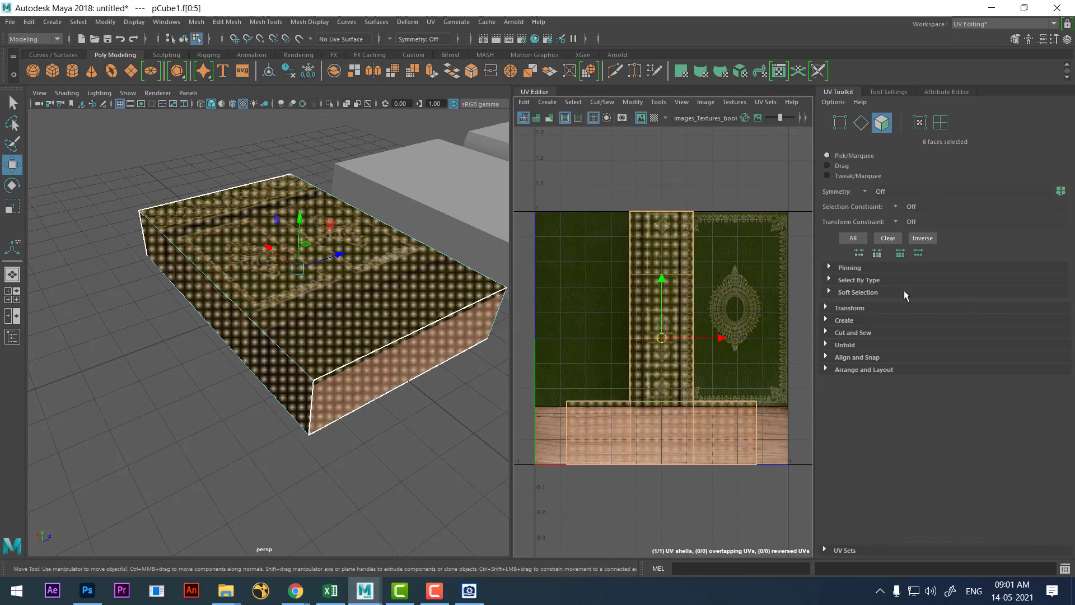
pyautogui.click(852, 322)
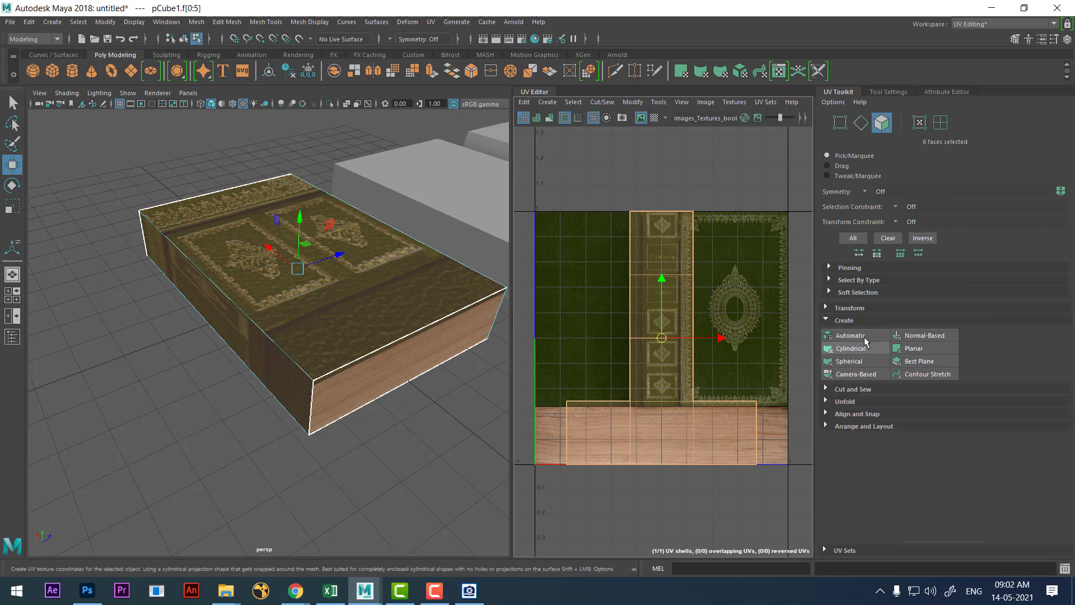
pyautogui.click(865, 340)
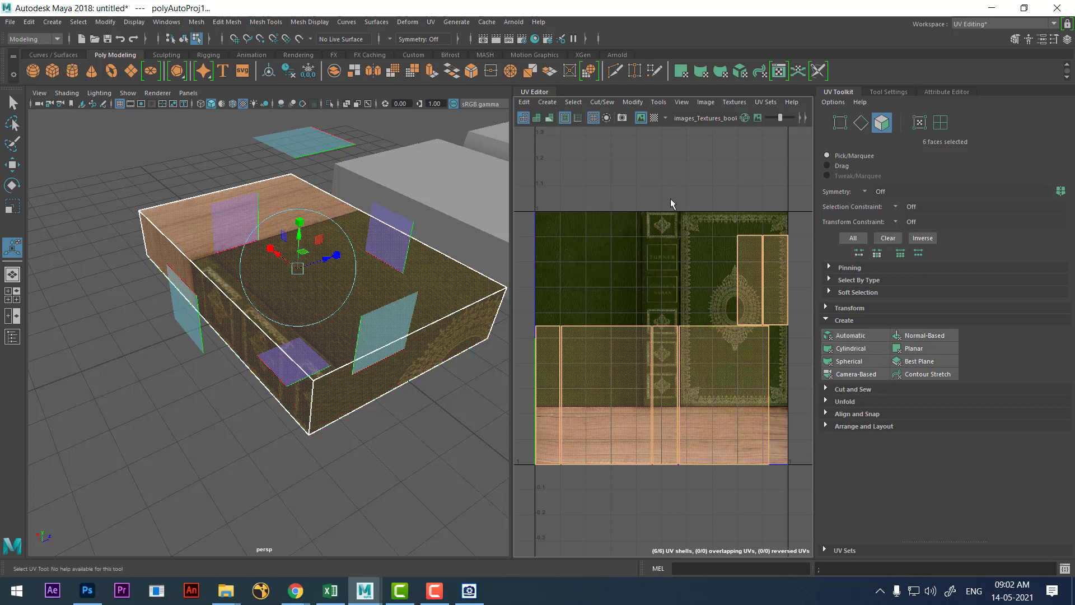
# Place the top face's UV shell over the ornate front cover and another face over the back cover.
pyautogui.moveTo(446, 268); pyautogui.dragTo(438, 281, button='right')
pyautogui.click(438, 281)
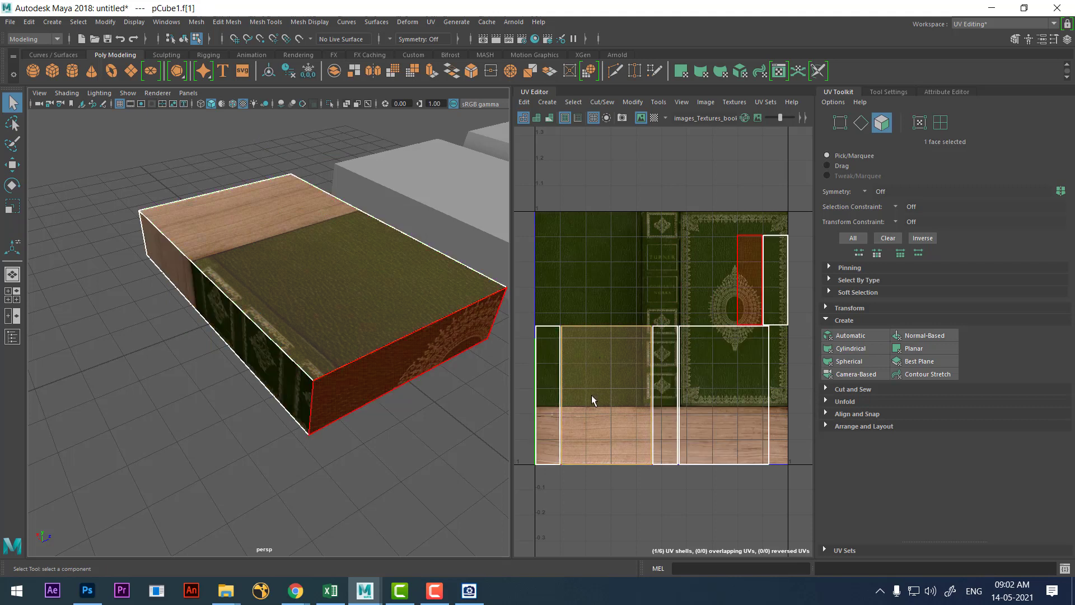
pyautogui.press('w')
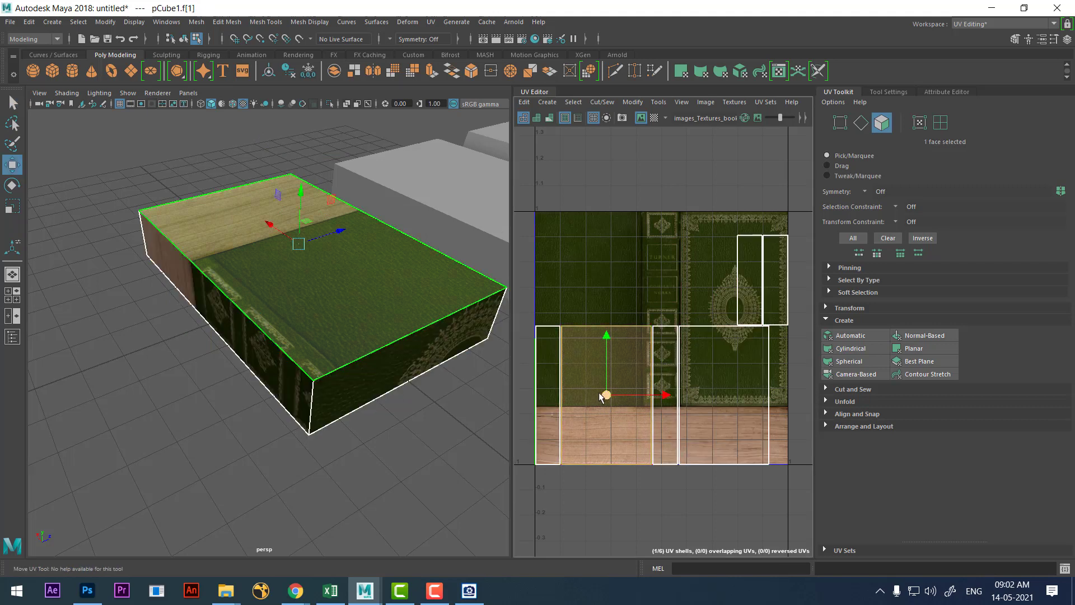
pyautogui.moveTo(601, 396); pyautogui.dragTo(735, 307)
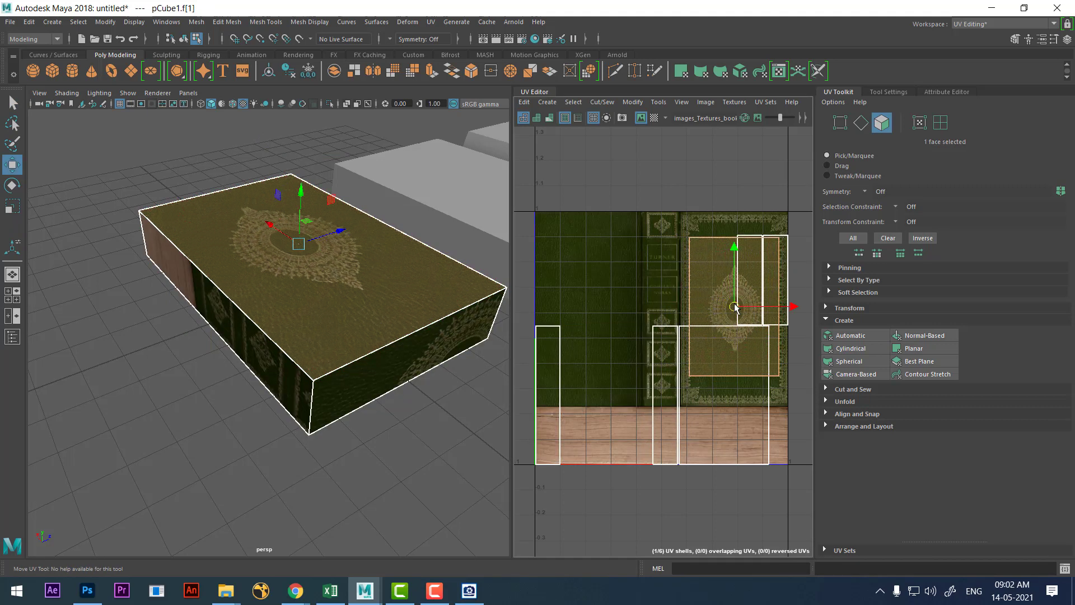
pyautogui.click(749, 425)
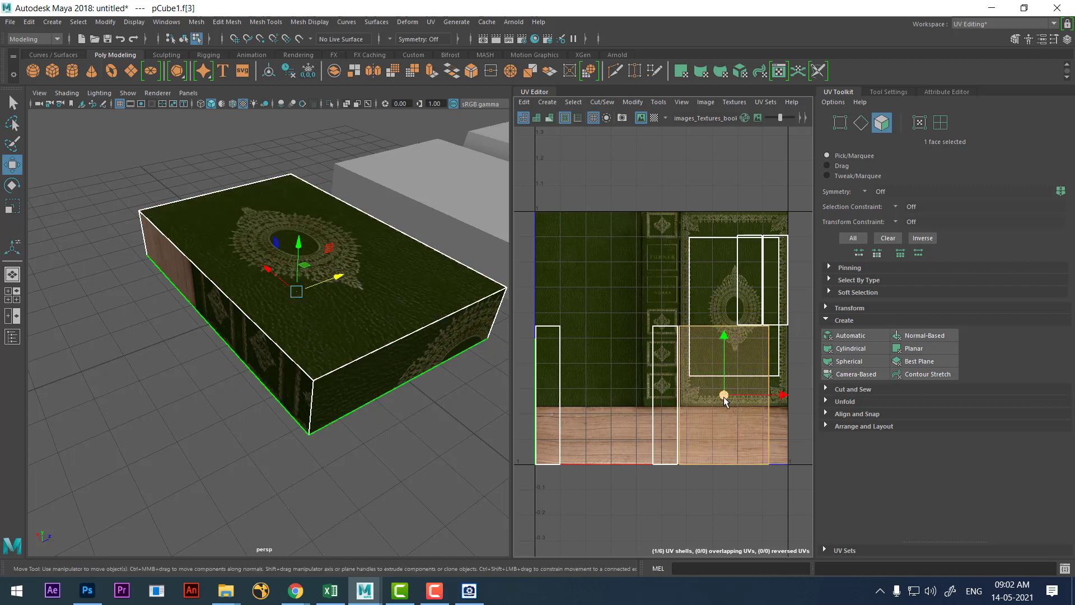
pyautogui.moveTo(723, 395)
pyautogui.mouseDown()
pyautogui.moveTo(620, 305)
pyautogui.moveTo(586, 292)
pyautogui.mouseUp()
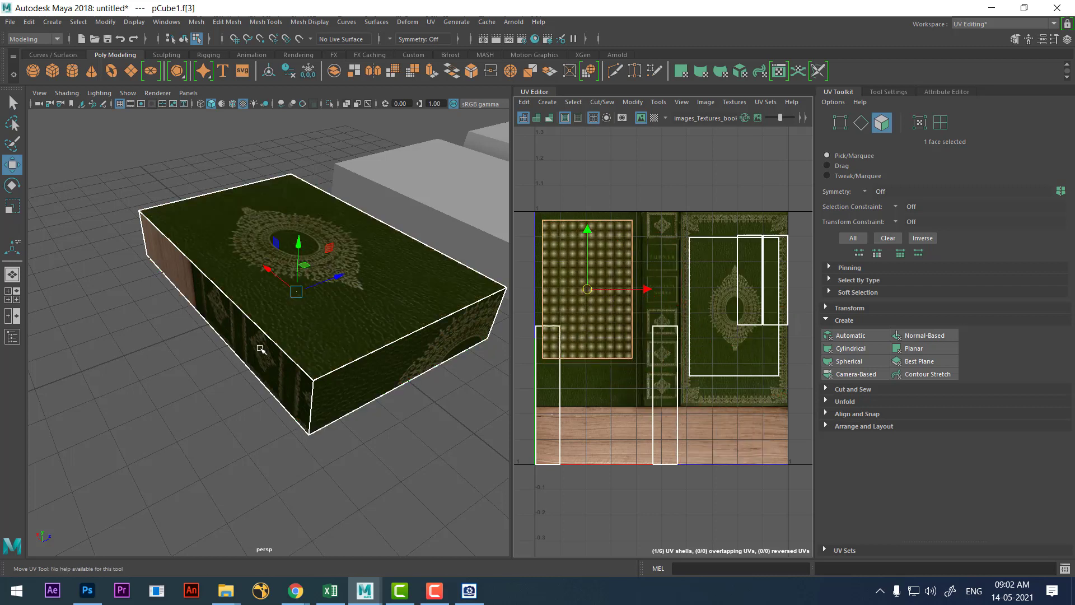
# Move the side face's narrow UV strip onto the spine pattern and pick the cover shell's edge.
pyautogui.keyDown('alt'); pyautogui.moveTo(260, 349); pyautogui.dragTo(296, 320); pyautogui.keyUp('alt')
pyautogui.click(241, 330)
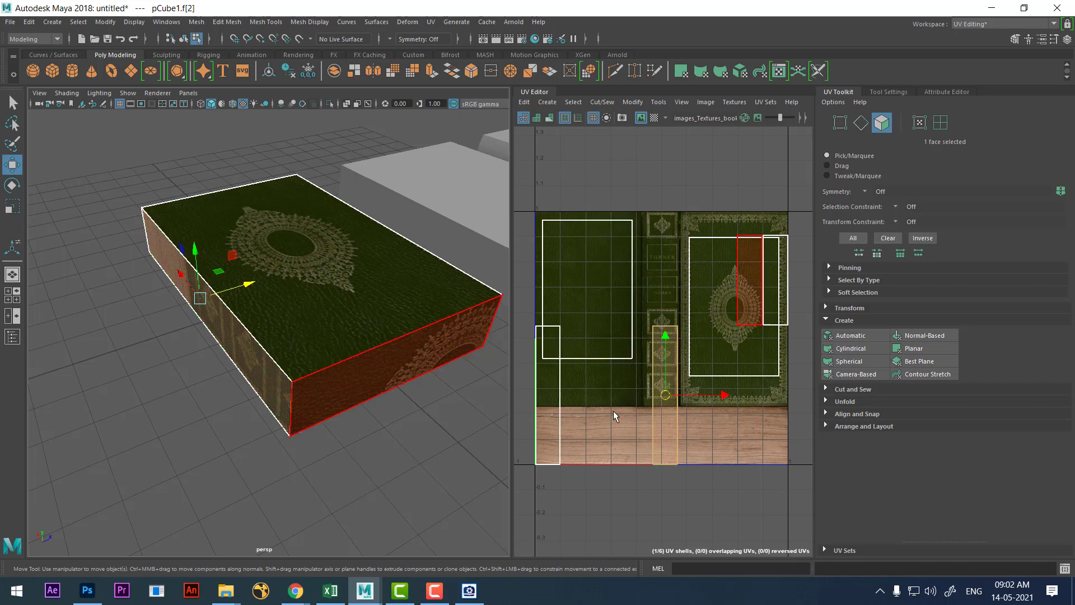
pyautogui.moveTo(666, 399); pyautogui.dragTo(662, 303)
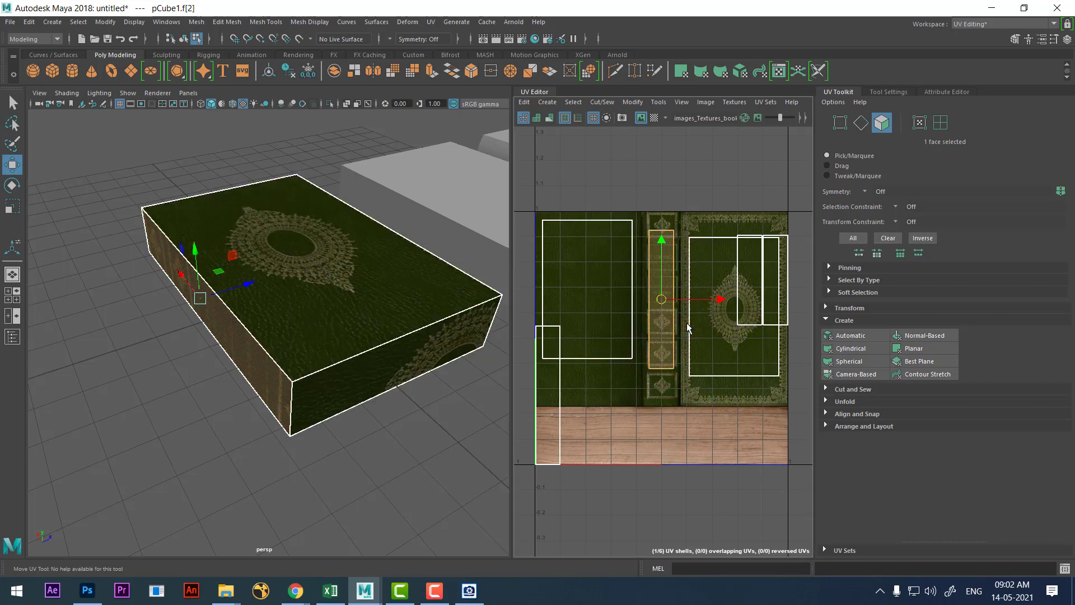
pyautogui.moveTo(692, 324); pyautogui.dragTo(693, 295, button='right')
pyautogui.click(690, 276)
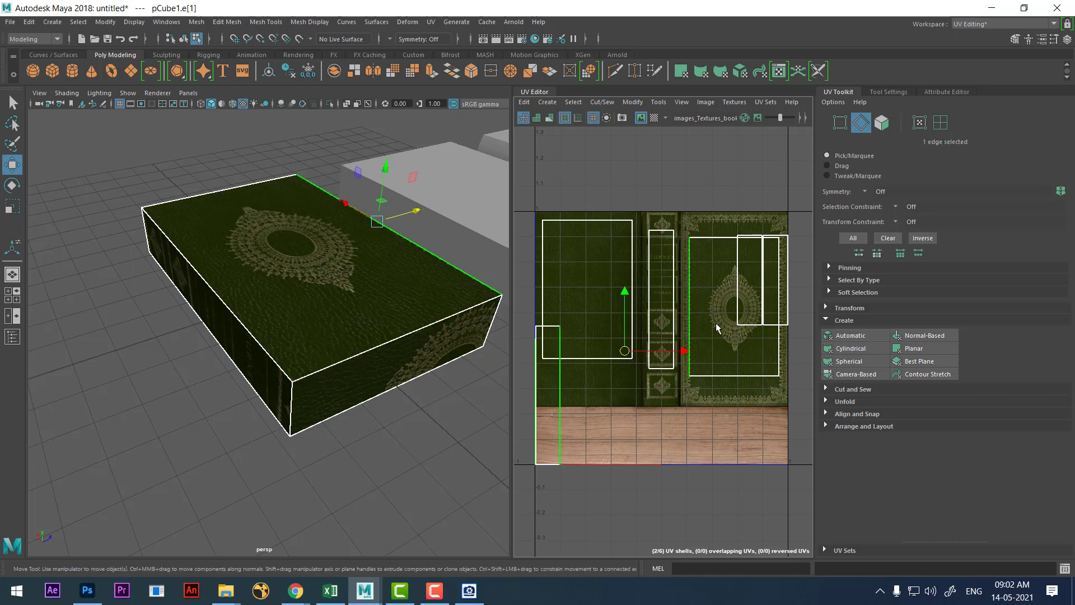
# Sew the cover, spine and back shells together with Move and Sew Edges.
pyautogui.click(778, 350)
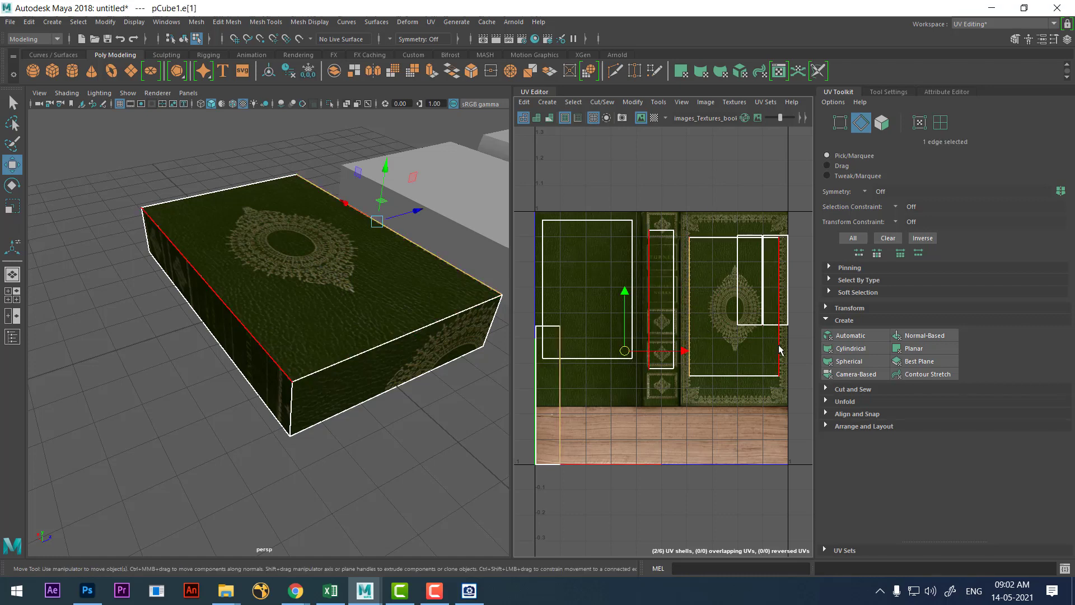
pyautogui.keyDown('shift'); pyautogui.rightClick(723, 352); pyautogui.keyUp('shift')
pyautogui.click(701, 260)
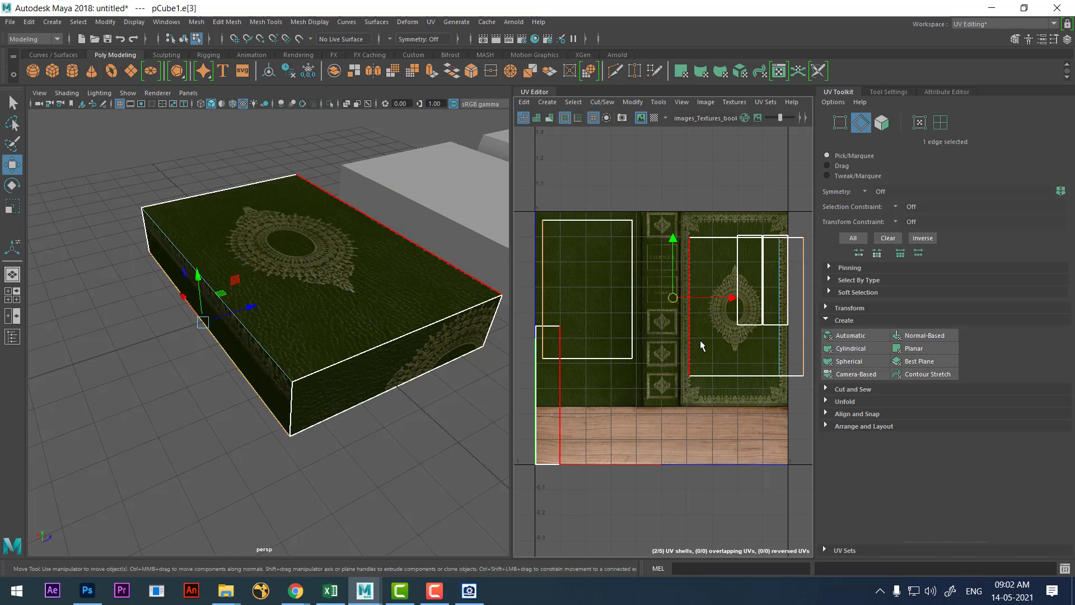
# Select all the book's faces and move every UV shell below the texture tile.
pyautogui.click(738, 280)
pyautogui.keyDown('alt'); pyautogui.moveTo(726, 279); pyautogui.dragTo(710, 222, button='middle'); pyautogui.keyUp('alt')
pyautogui.scroll(-3, 710, 222)
pyautogui.scroll(-3, 711, 301)
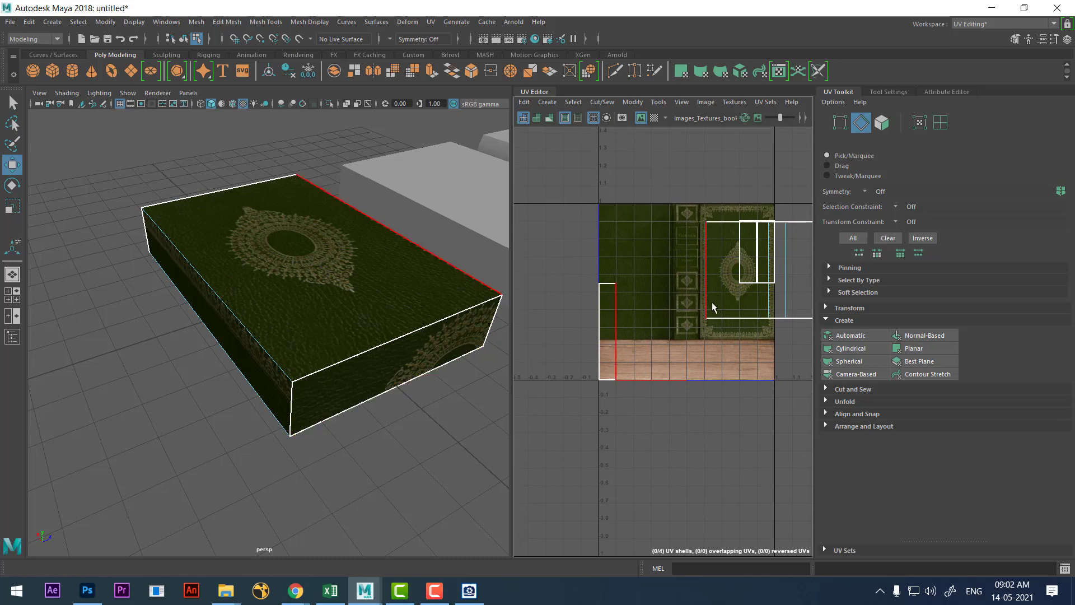
pyautogui.scroll(-2, 711, 301)
pyautogui.rightClick(633, 197)
pyautogui.click(633, 228)
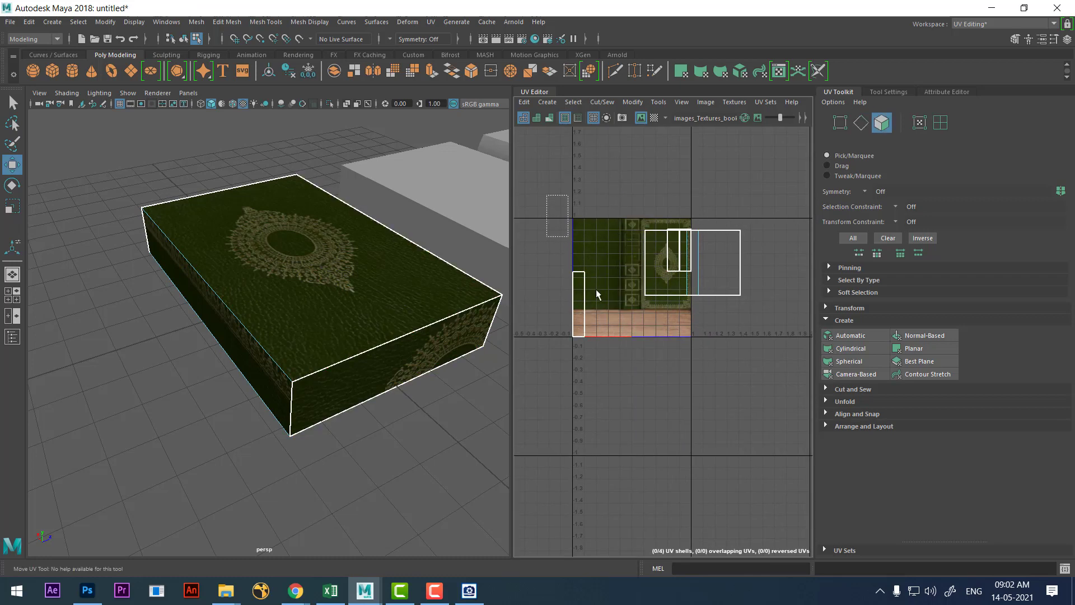
pyautogui.moveTo(532, 185); pyautogui.dragTo(780, 419)
pyautogui.moveTo(656, 283); pyautogui.dragTo(667, 391)
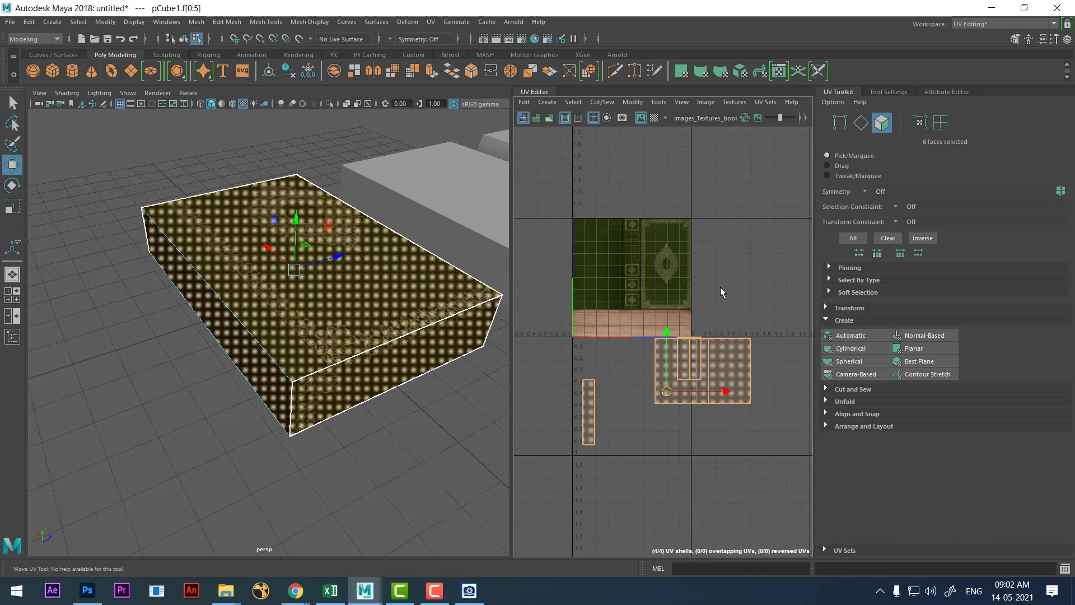
# Expand one sewn-cover face to its whole UV shell and move it back onto the texture.
pyautogui.click(744, 392)
pyautogui.keyDown('ctrl'); pyautogui.rightClick(704, 378); pyautogui.keyUp('ctrl')
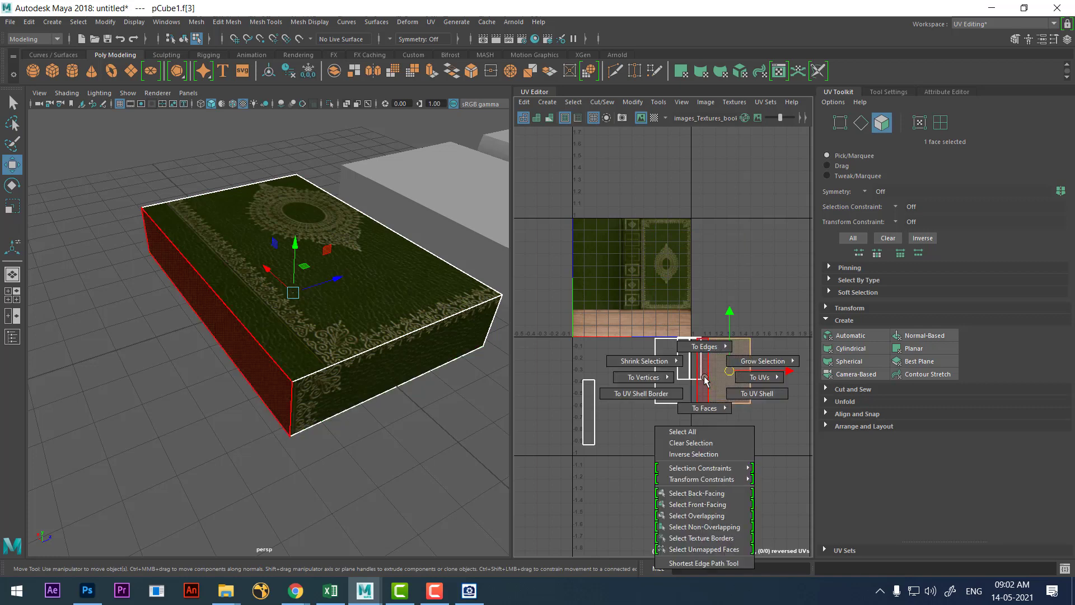
pyautogui.keyDown('ctrl'); pyautogui.moveTo(716, 383); pyautogui.dragTo(744, 393, button='right'); pyautogui.keyUp('ctrl')
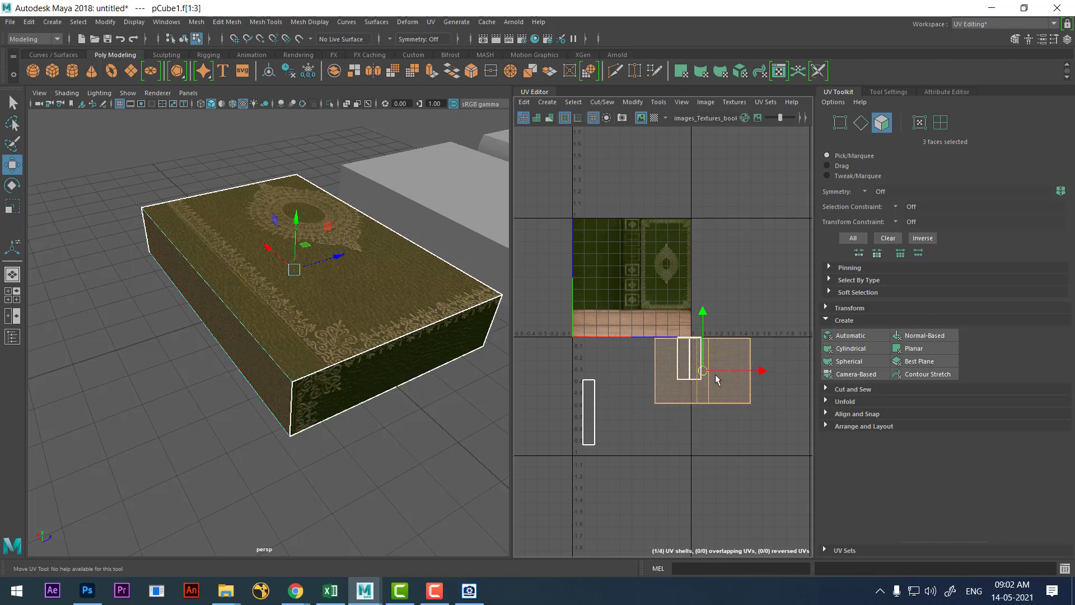
pyautogui.moveTo(704, 374)
pyautogui.mouseDown()
pyautogui.moveTo(644, 268)
pyautogui.moveTo(631, 268)
pyautogui.mouseUp()
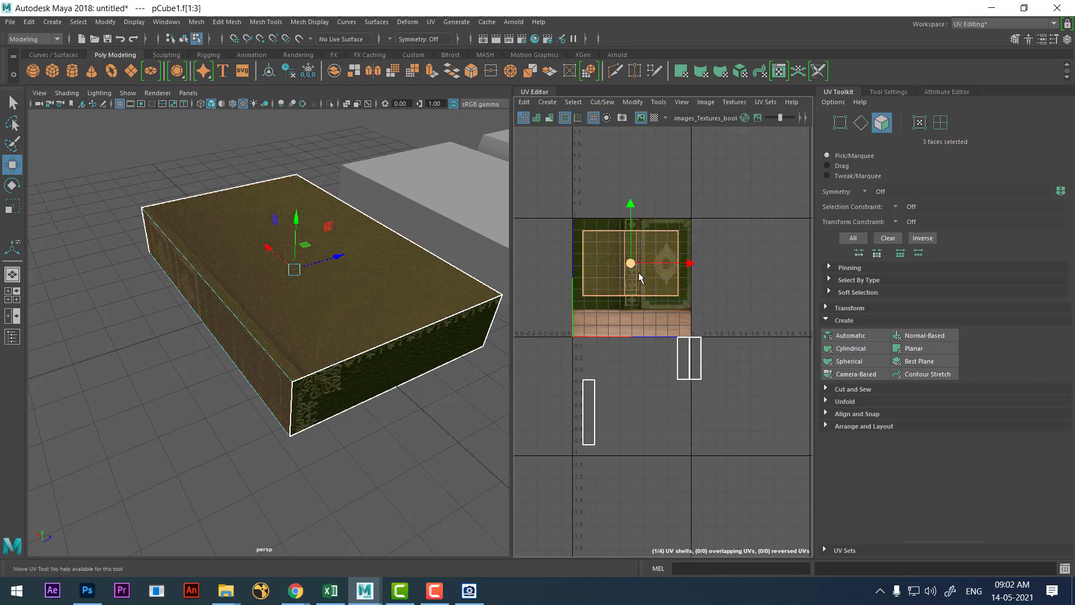
# Rotate the sewn cover shell with the UV Toolkit's Rotate button and align it over the ornate cover and spine.
pyautogui.scroll(3, 640, 276)
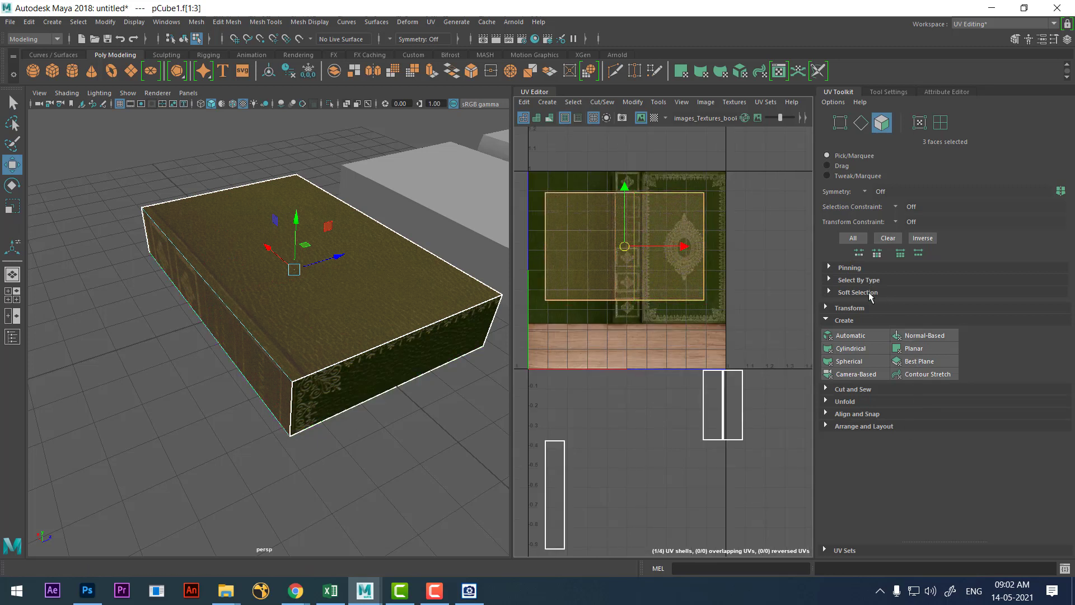
pyautogui.click(849, 308)
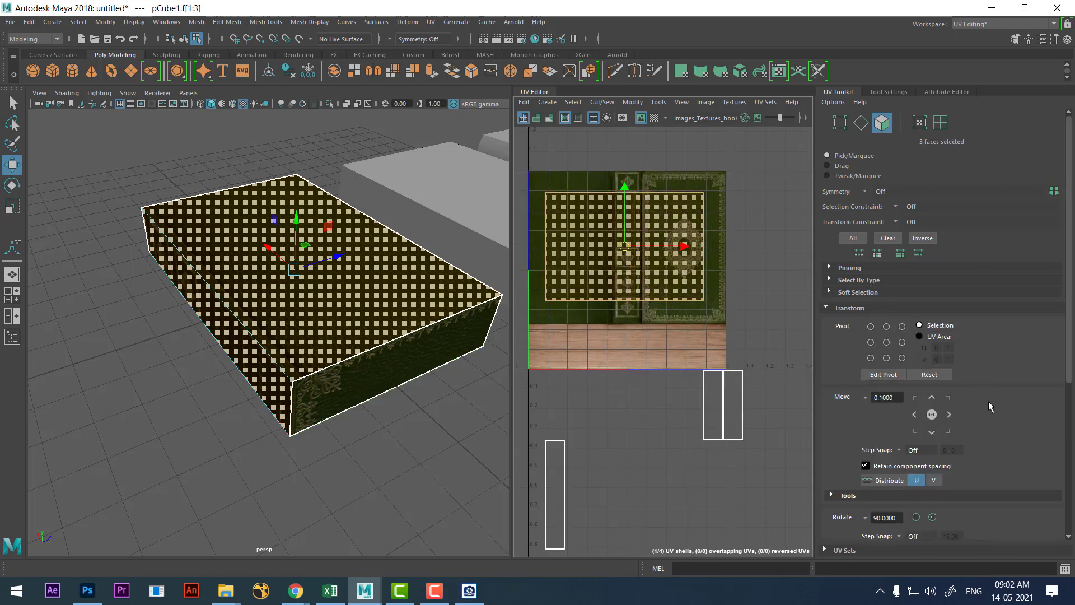
pyautogui.scroll(-3, 972, 409)
pyautogui.click(932, 450)
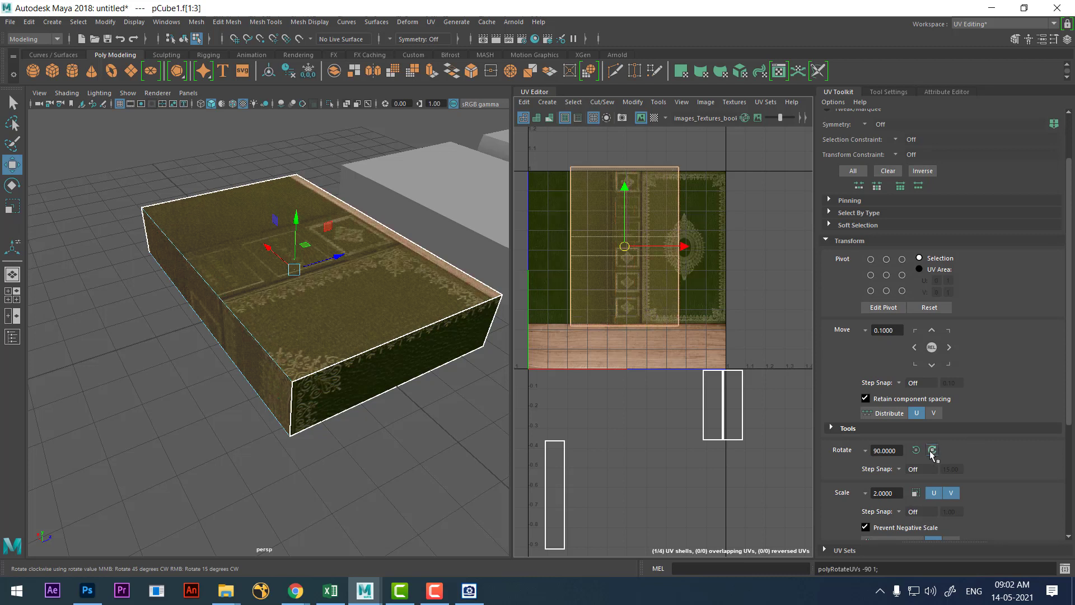
pyautogui.click(932, 450)
pyautogui.scroll(1, 643, 272)
pyautogui.moveTo(642, 272); pyautogui.dragTo(662, 290)
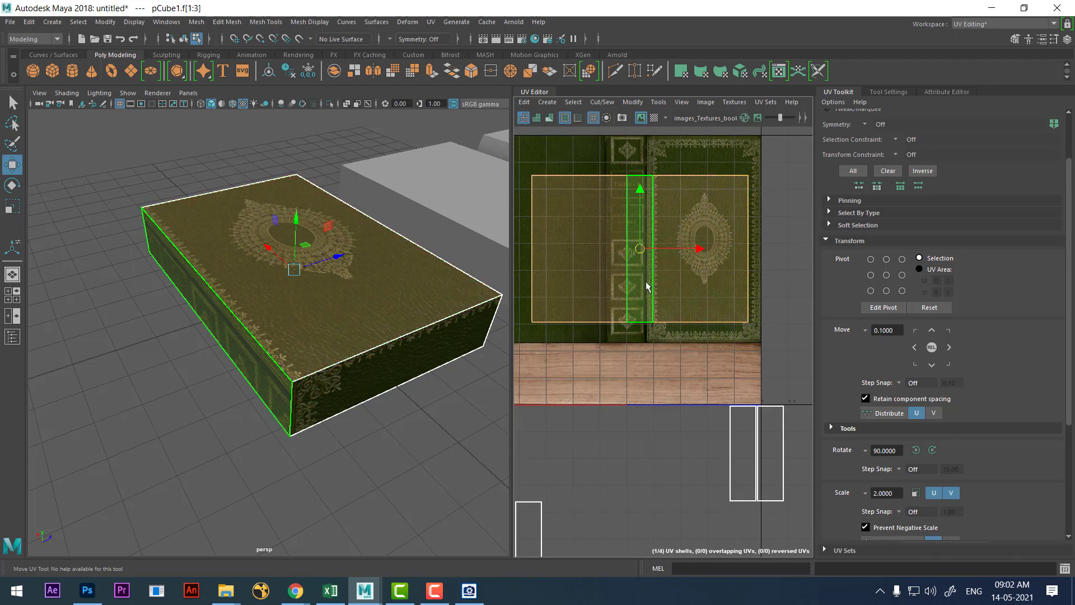
# In the maximized UV Editor, stretch the cover shell's top-edge UVs up to the cover's top.
pyautogui.hotkey('ctrl', 'space')
pyautogui.scroll(-3, 668, 320)
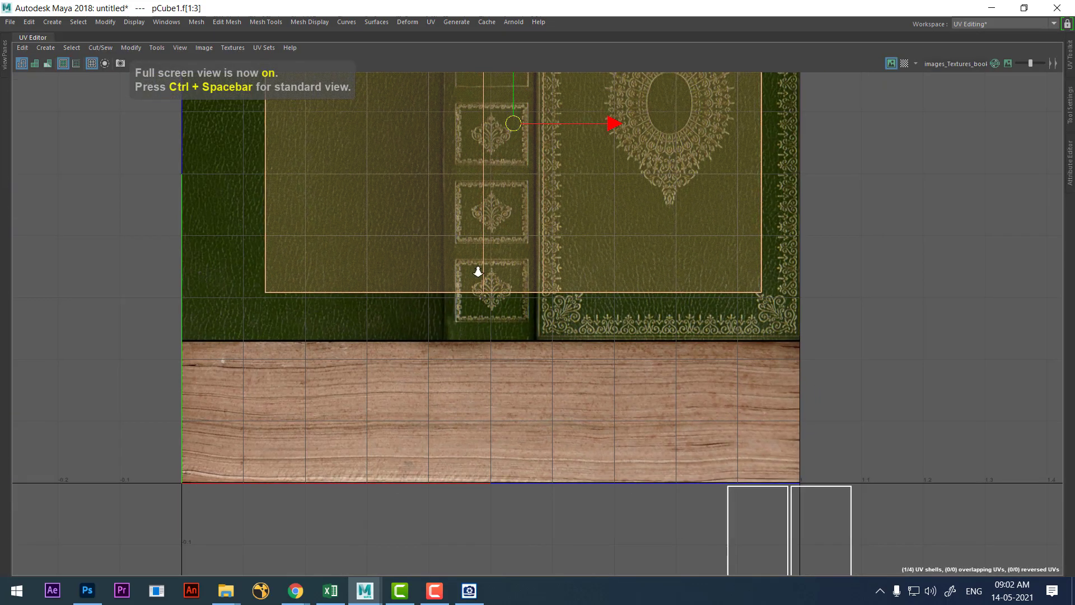
pyautogui.scroll(-1, 478, 271)
pyautogui.press('w')
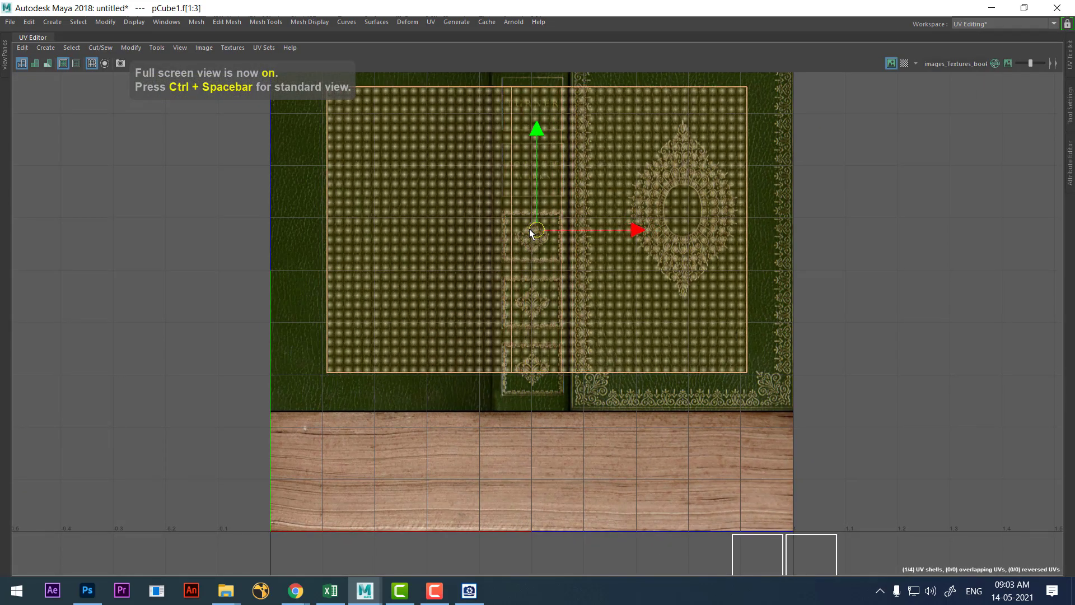
pyautogui.scroll(-2, 526, 231)
pyautogui.scroll(-1, 539, 202)
pyautogui.rightClick(666, 193)
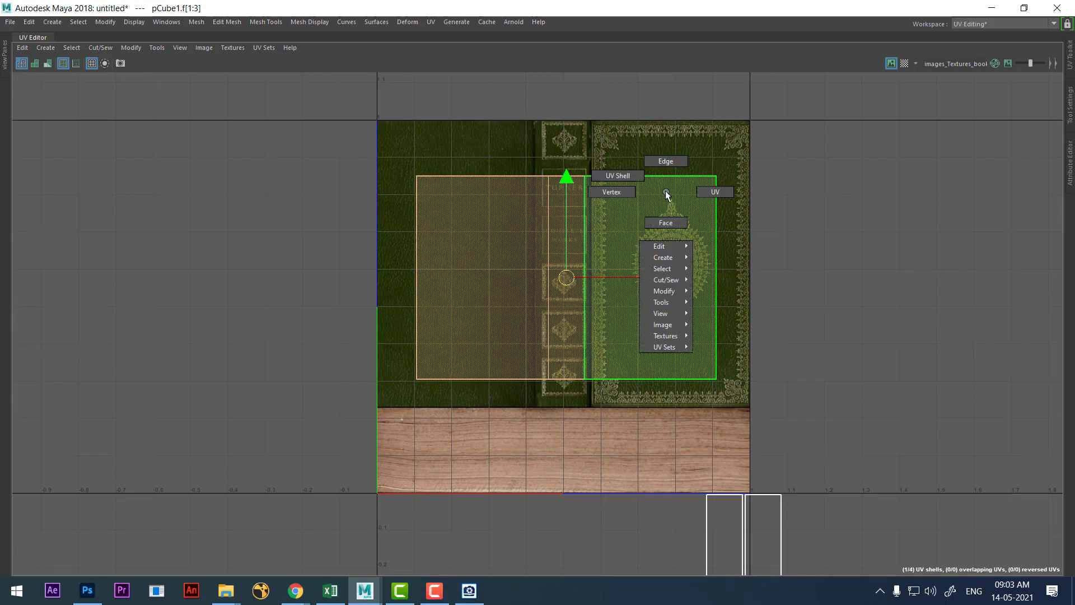
pyautogui.moveTo(782, 152); pyautogui.dragTo(481, 165)
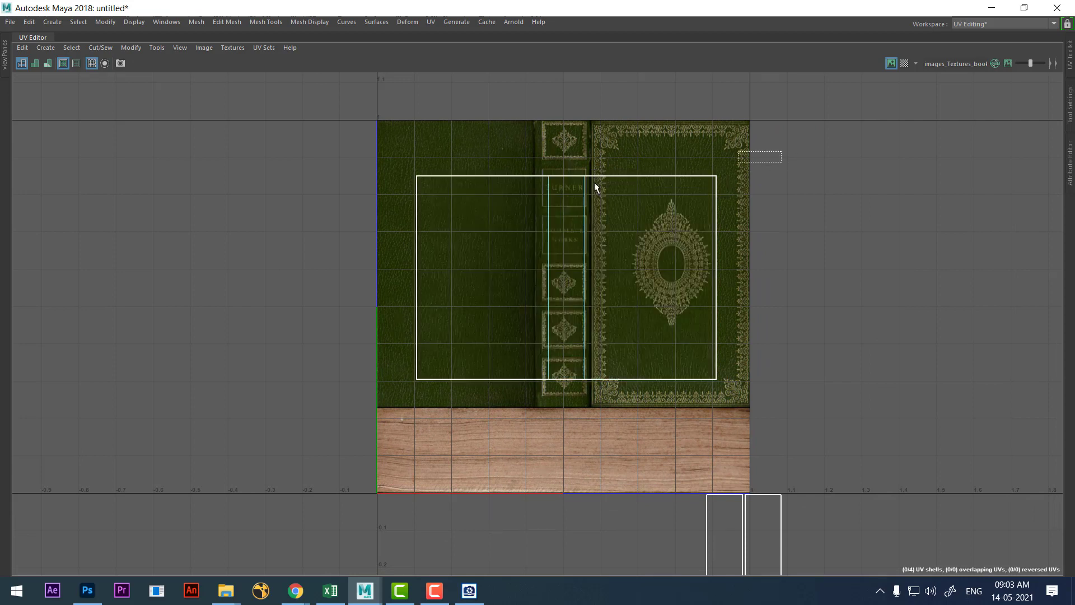
pyautogui.moveTo(564, 90); pyautogui.dragTo(561, 33)
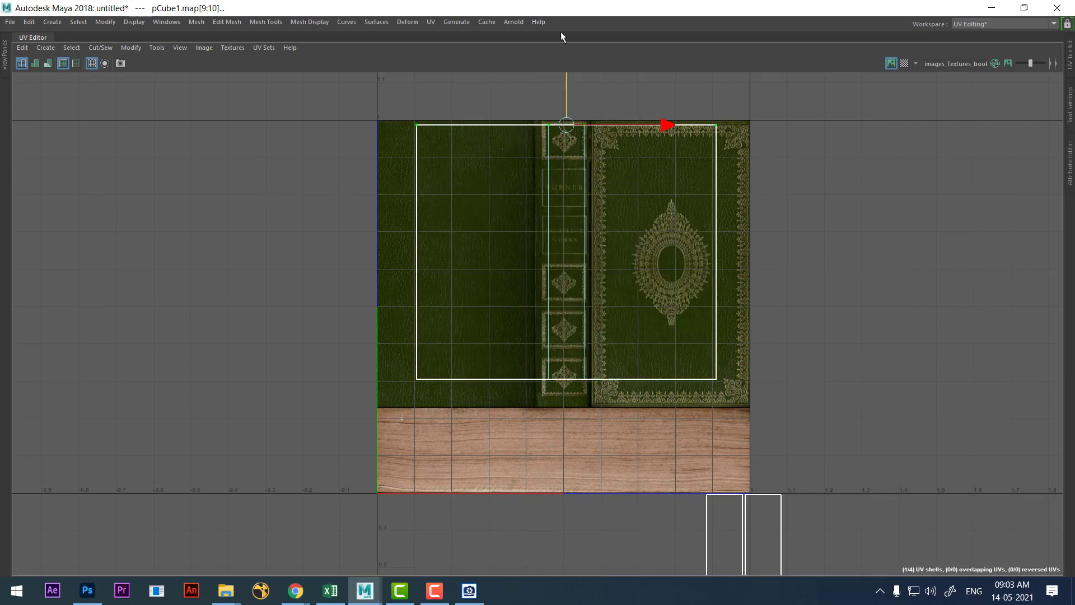
# Pull the cover shell's left and right edge UVs out to the texture borders.
pyautogui.moveTo(375, 83); pyautogui.dragTo(559, 466)
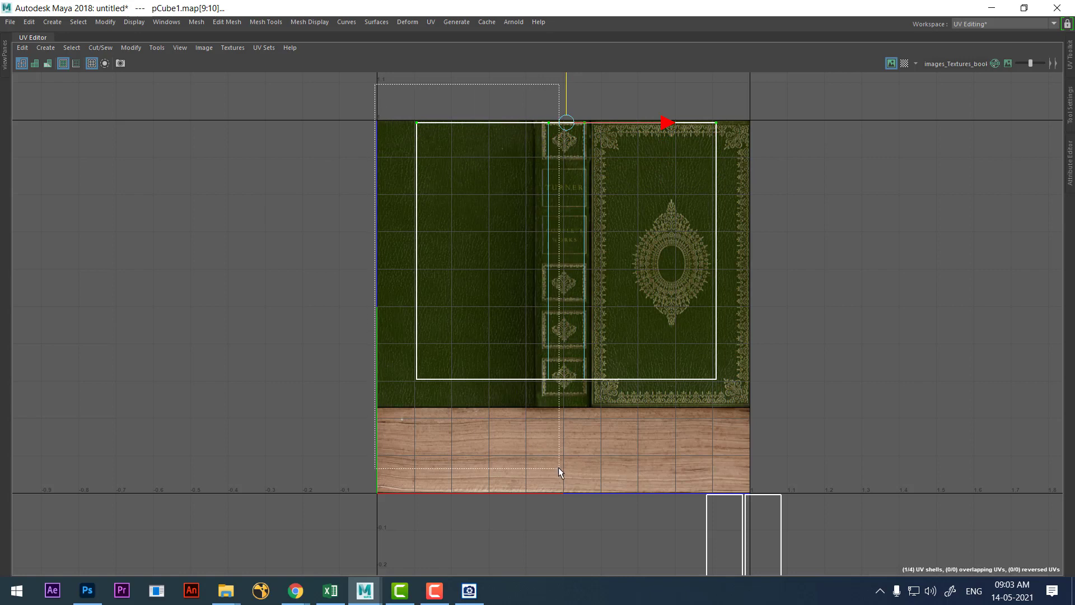
pyautogui.moveTo(588, 260); pyautogui.dragTo(571, 256)
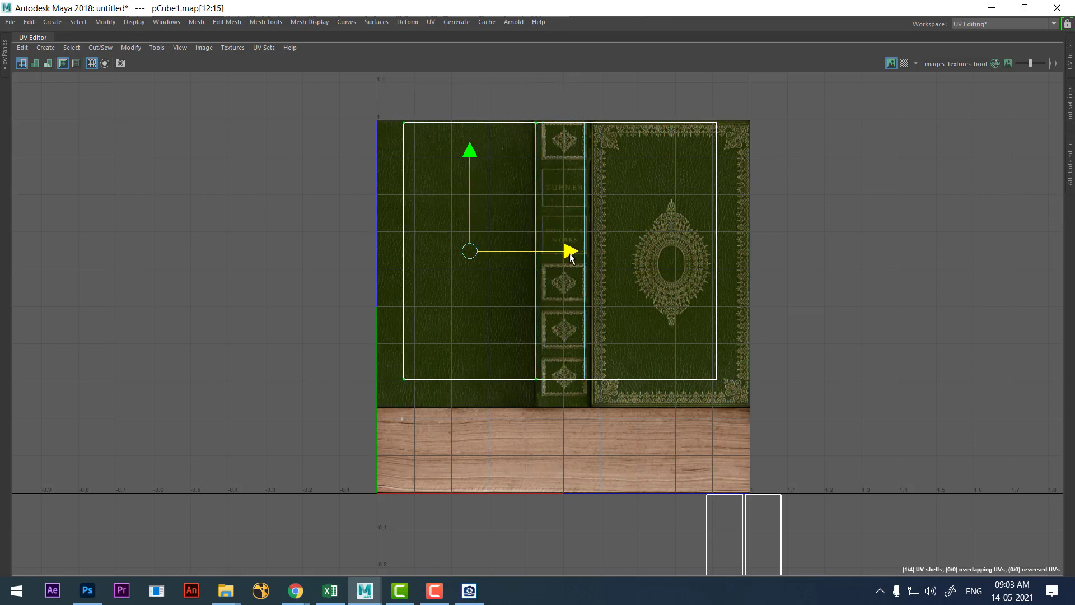
pyautogui.moveTo(375, 90); pyautogui.dragTo(456, 446)
pyautogui.moveTo(504, 250); pyautogui.dragTo(480, 256)
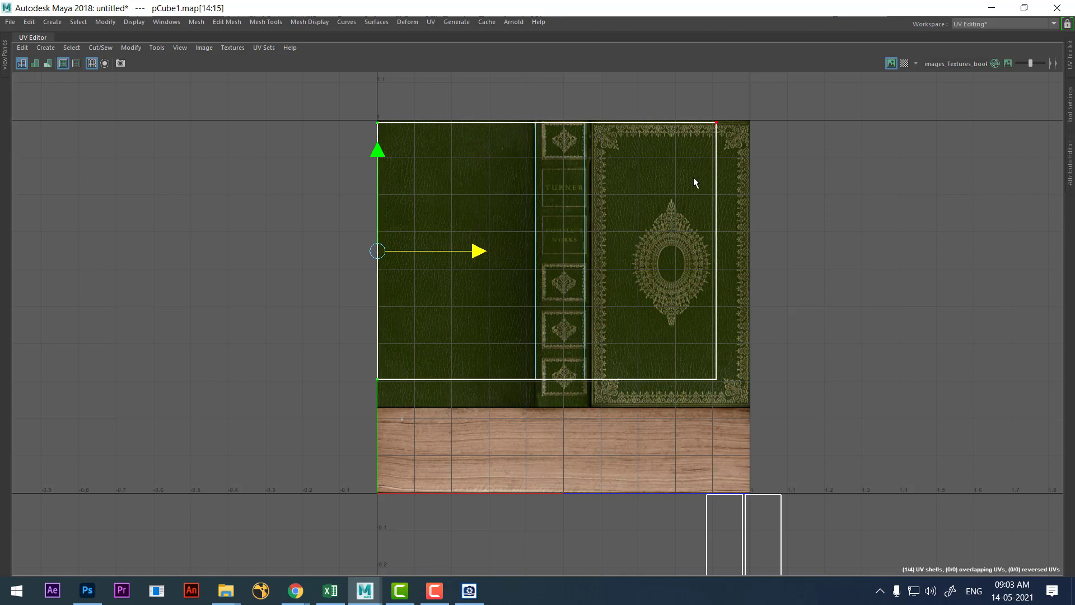
pyautogui.moveTo(728, 399); pyautogui.dragTo(729, 400)
pyautogui.moveTo(813, 252); pyautogui.dragTo(845, 252)
# Stretch the bottom edge down to the wood strip and align the spine edge with the printed spine.
pyautogui.moveTo(846, 314); pyautogui.dragTo(278, 463)
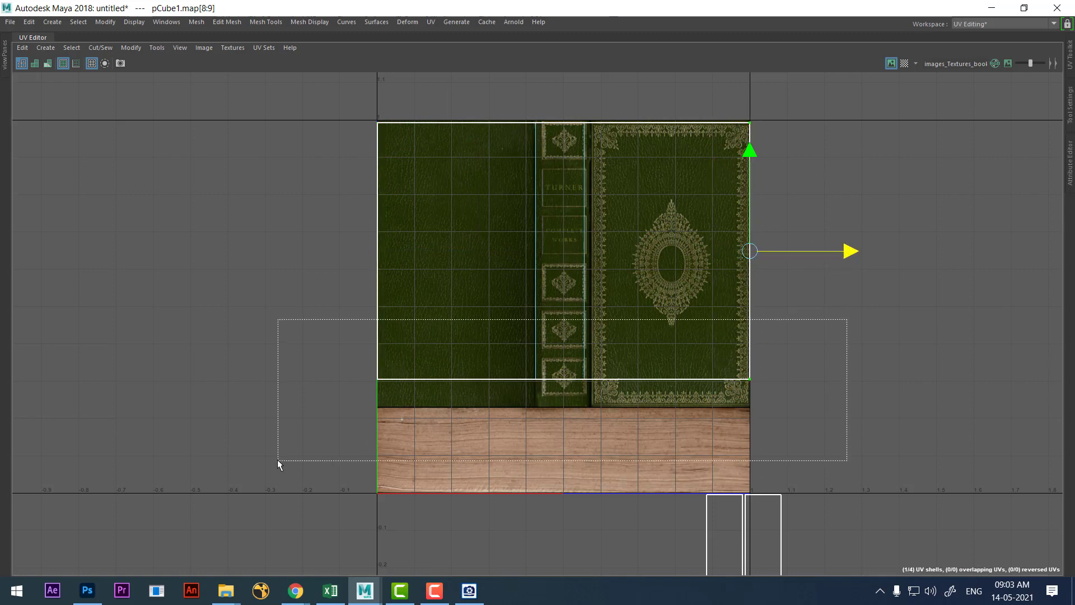
pyautogui.moveTo(560, 284); pyautogui.dragTo(568, 312)
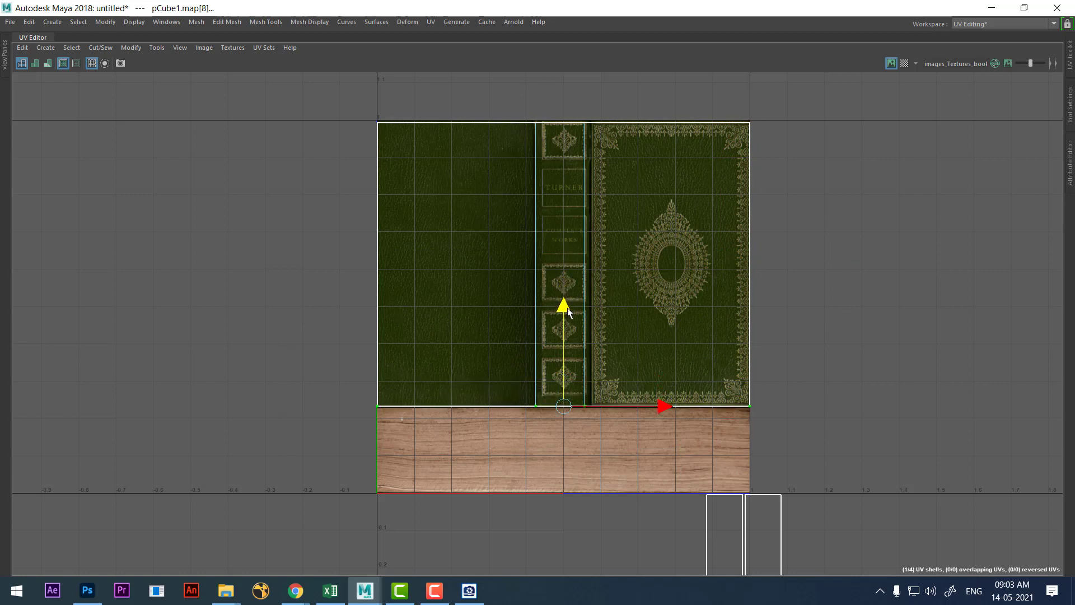
pyautogui.moveTo(578, 390); pyautogui.dragTo(578, 412)
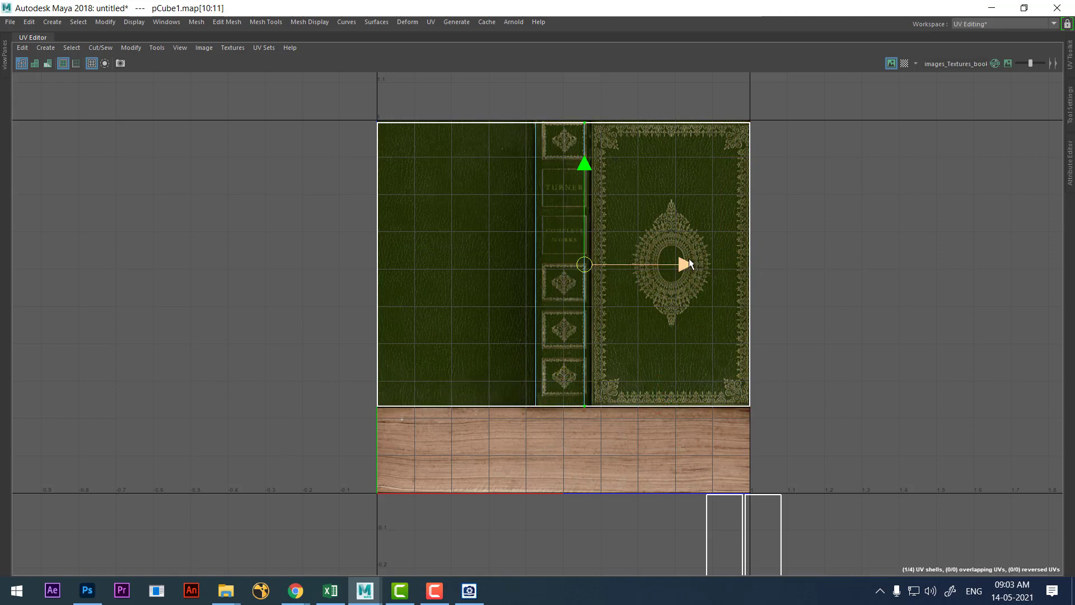
pyautogui.moveTo(689, 263); pyautogui.dragTo(691, 267)
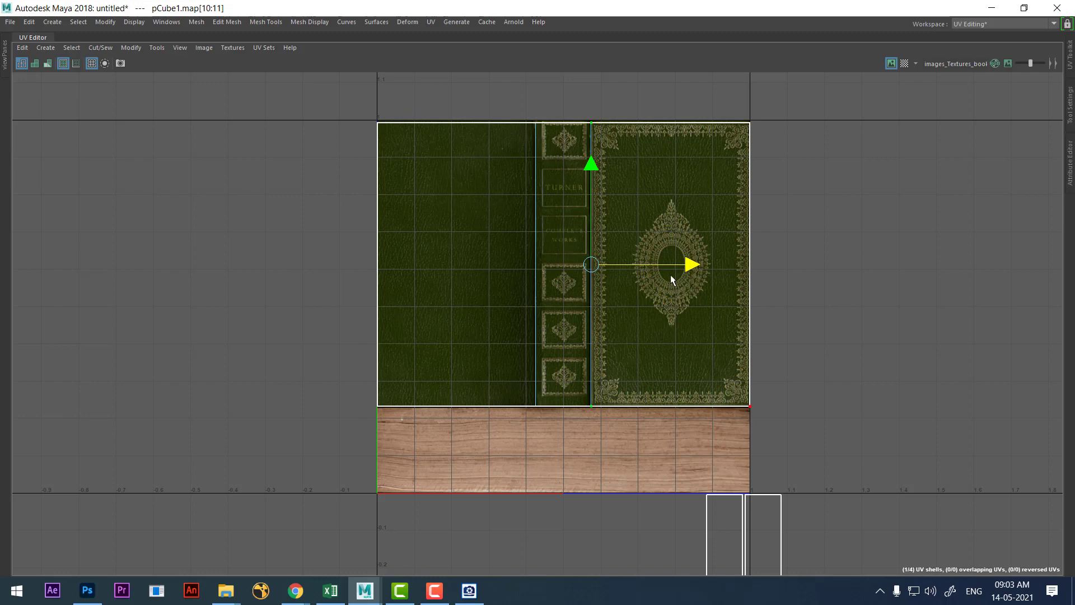
pyautogui.scroll(-2, 633, 312)
pyautogui.keyDown('alt'); pyautogui.moveTo(579, 264); pyautogui.dragTo(580, 230, button='middle'); pyautogui.keyUp('alt')
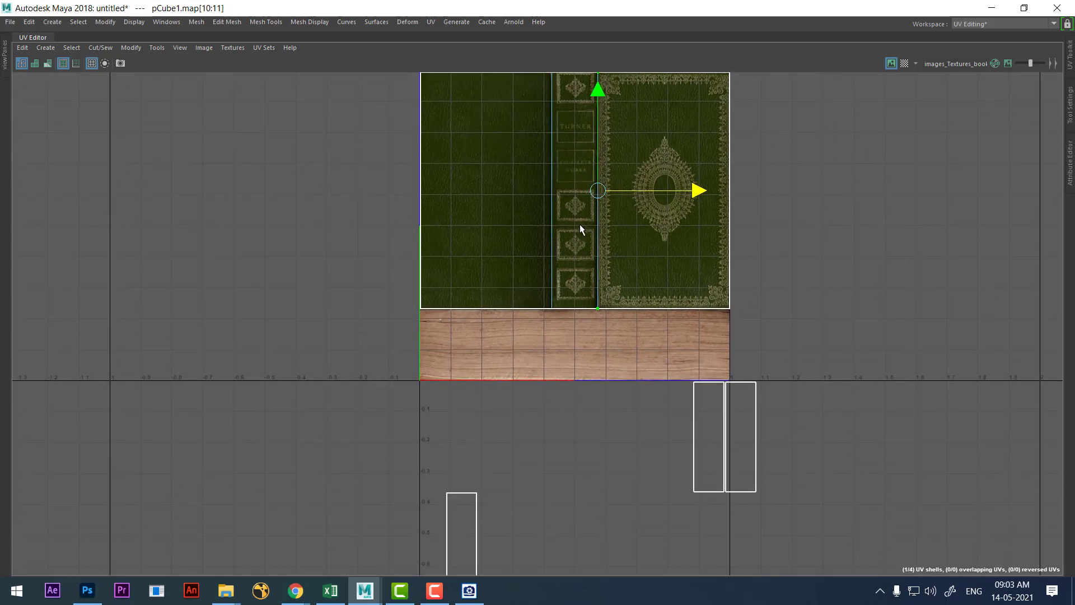
# Back in the split layout, select the book's front face and move its UVs onto the wood strip.
pyautogui.press('space')
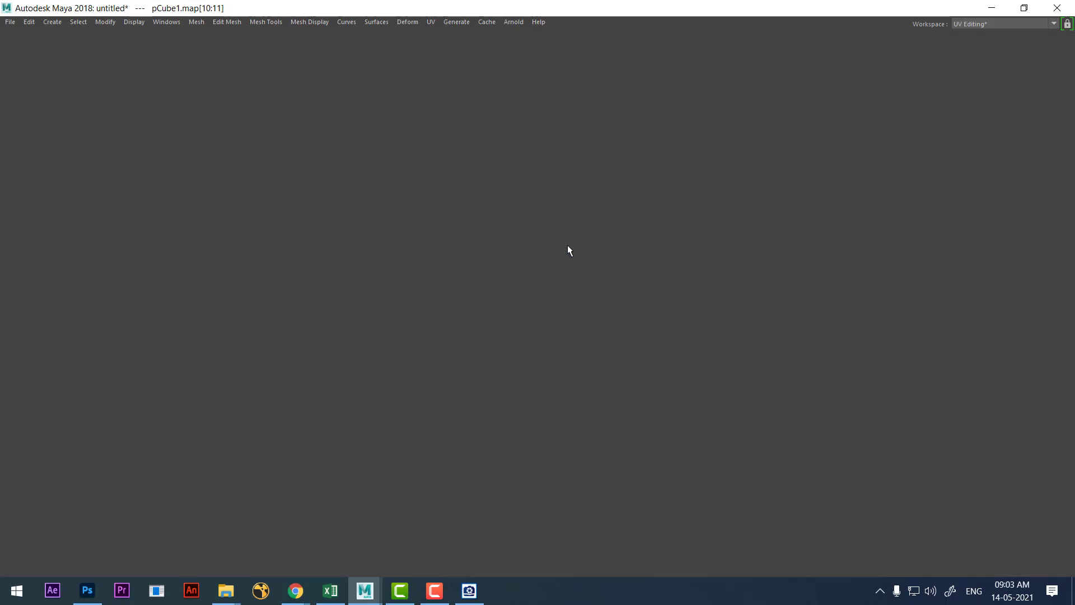
pyautogui.moveTo(350, 401)
pyautogui.keyDown('alt'); pyautogui.mouseDown()
pyautogui.moveTo(369, 372)
pyautogui.moveTo(403, 355)
pyautogui.moveTo(439, 370)
pyautogui.moveTo(355, 350)
pyautogui.moveTo(334, 273)
pyautogui.moveTo(427, 219)
pyautogui.moveTo(422, 398)
pyautogui.moveTo(313, 392)
pyautogui.moveTo(331, 322)
pyautogui.moveTo(259, 308)
pyautogui.moveTo(259, 326)
pyautogui.moveTo(213, 307)
pyautogui.moveTo(235, 314)
pyautogui.mouseUp(); pyautogui.keyUp('alt')
pyautogui.click(423, 398)
pyautogui.scroll(-2, 415, 396)
pyautogui.click(331, 322)
pyautogui.scroll(2, 710, 372)
pyautogui.scroll(1, 700, 300)
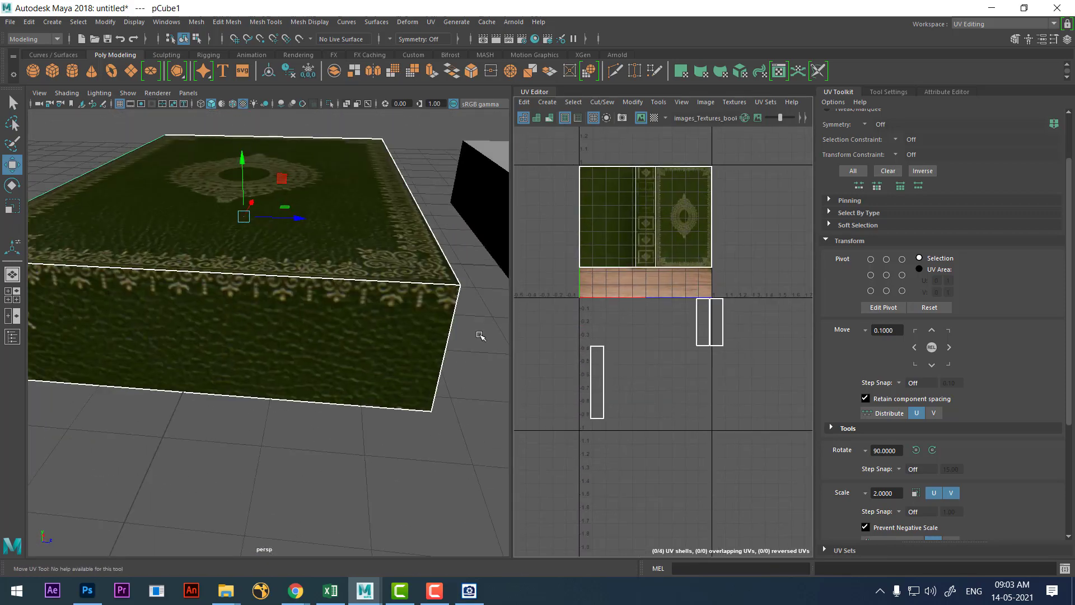
pyautogui.moveTo(480, 336)
pyautogui.keyDown('alt'); pyautogui.mouseDown()
pyautogui.moveTo(368, 235)
pyautogui.moveTo(355, 213)
pyautogui.moveTo(392, 200)
pyautogui.mouseUp(); pyautogui.keyUp('alt')
pyautogui.moveTo(392, 200); pyautogui.dragTo(391, 230, button='right')
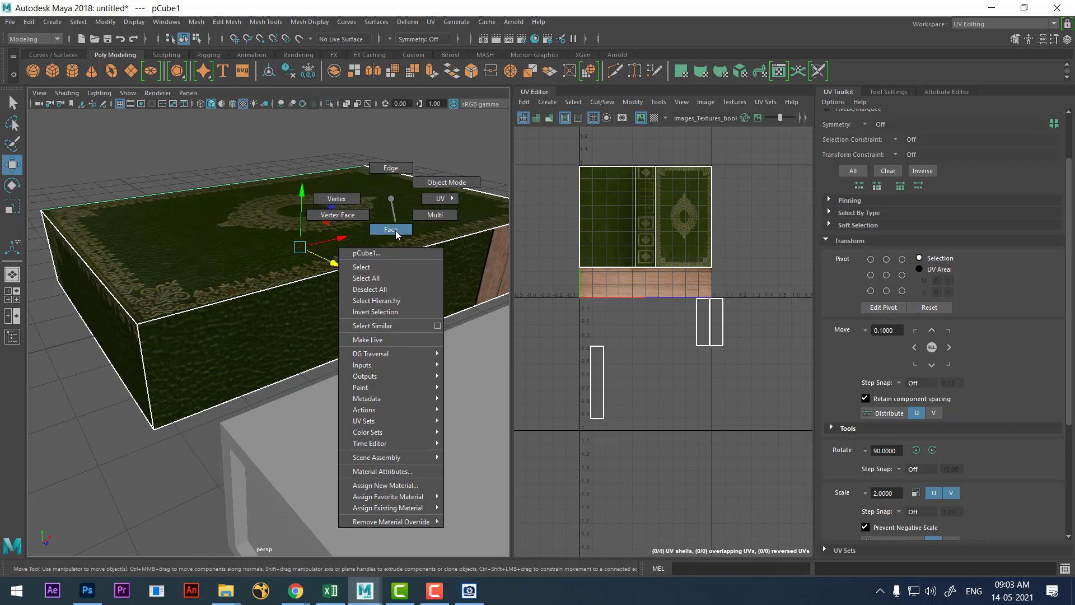
pyautogui.click(393, 283)
pyautogui.scroll(1, 658, 358)
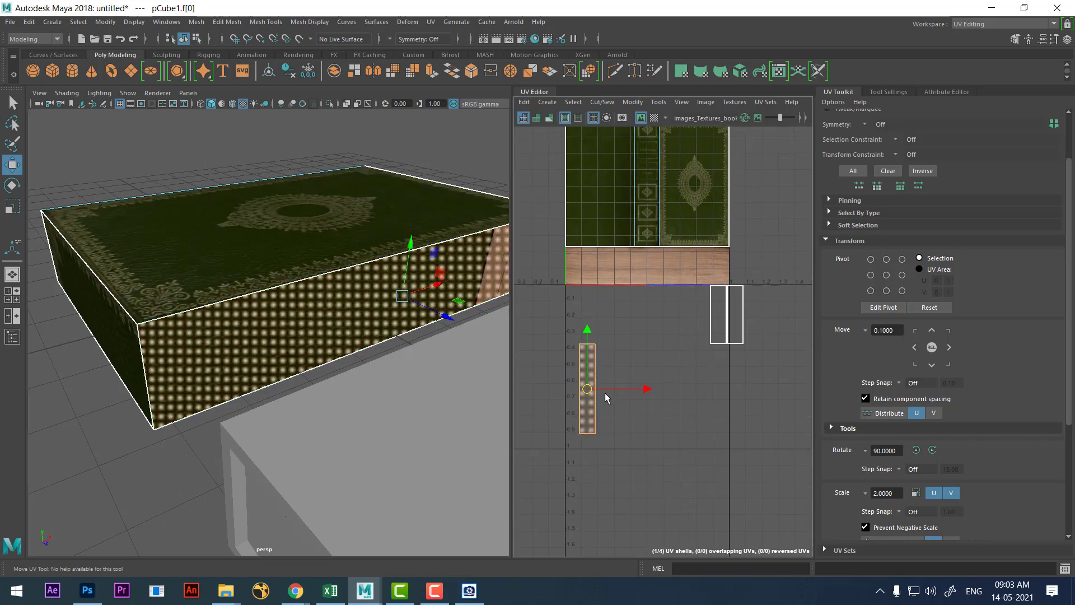
pyautogui.moveTo(585, 375); pyautogui.dragTo(640, 264)
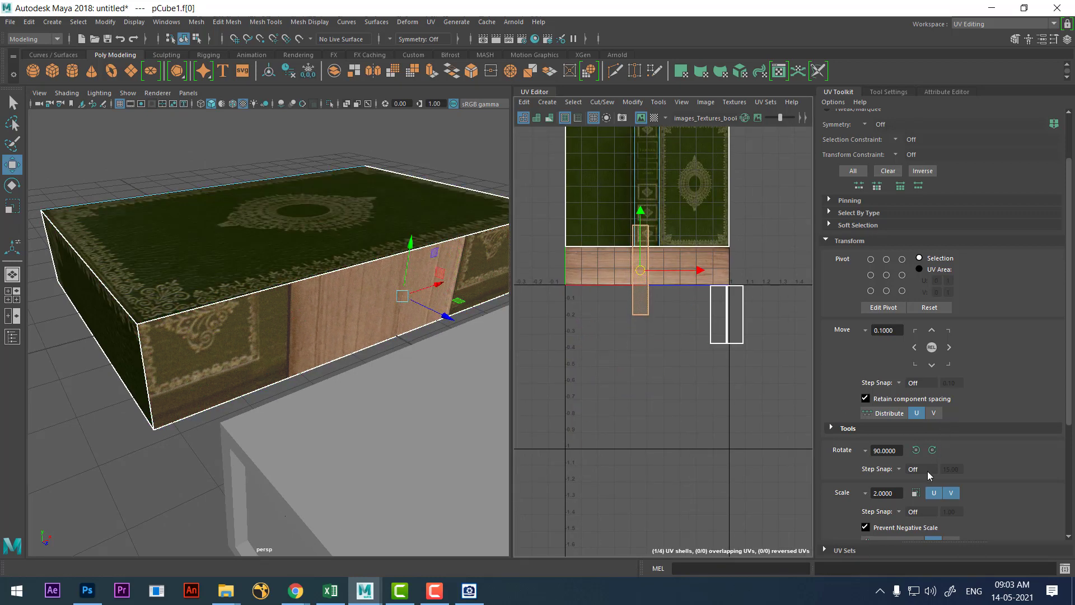
# Rotate the front face's UVs 90 degrees, then scale and position them along the wood strip.
pyautogui.click(931, 450)
pyautogui.scroll(2, 708, 347)
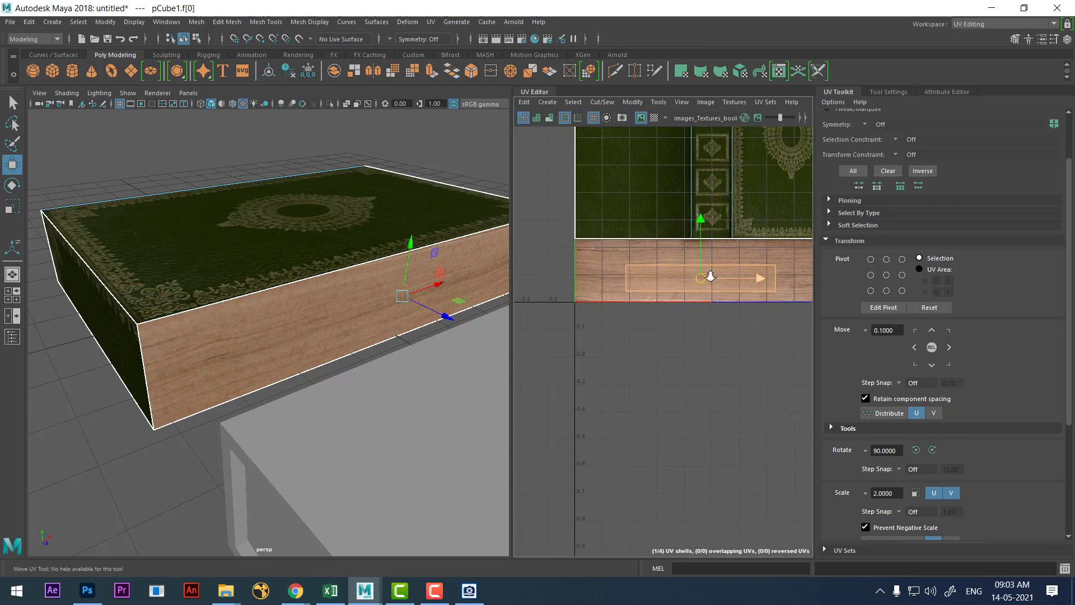
pyautogui.scroll(-2, 667, 283)
pyautogui.scroll(1, 668, 282)
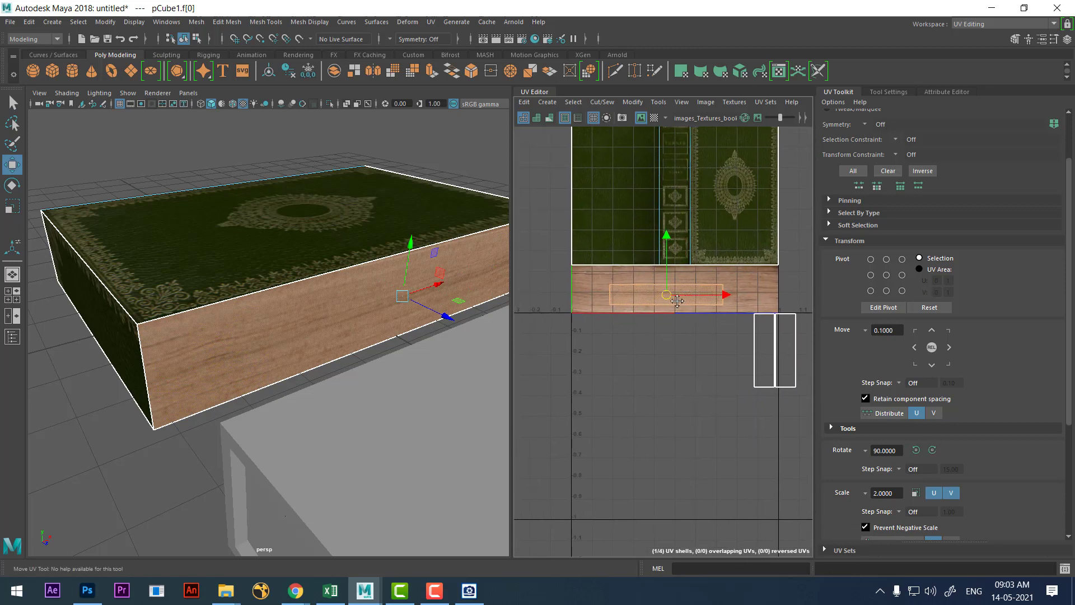
pyautogui.press('r')
pyautogui.moveTo(682, 295); pyautogui.dragTo(805, 305)
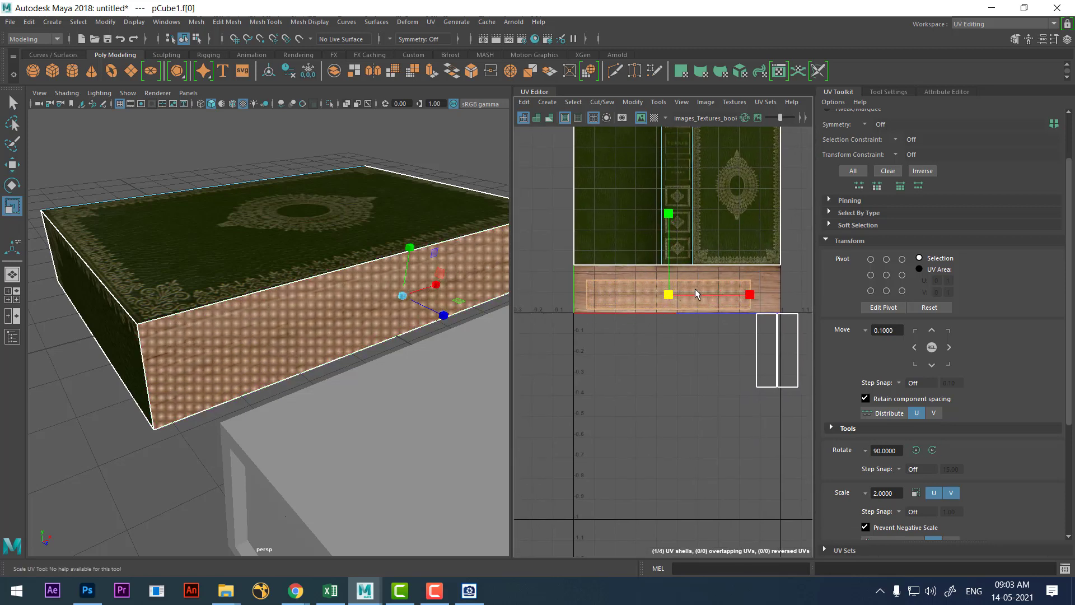
pyautogui.press('w')
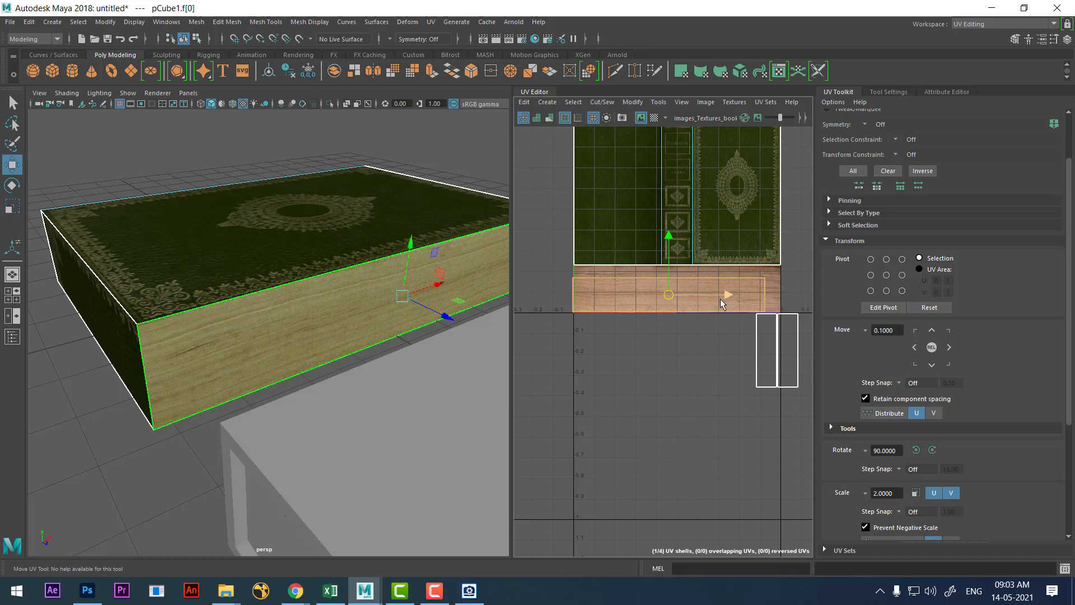
pyautogui.moveTo(726, 295); pyautogui.dragTo(737, 296)
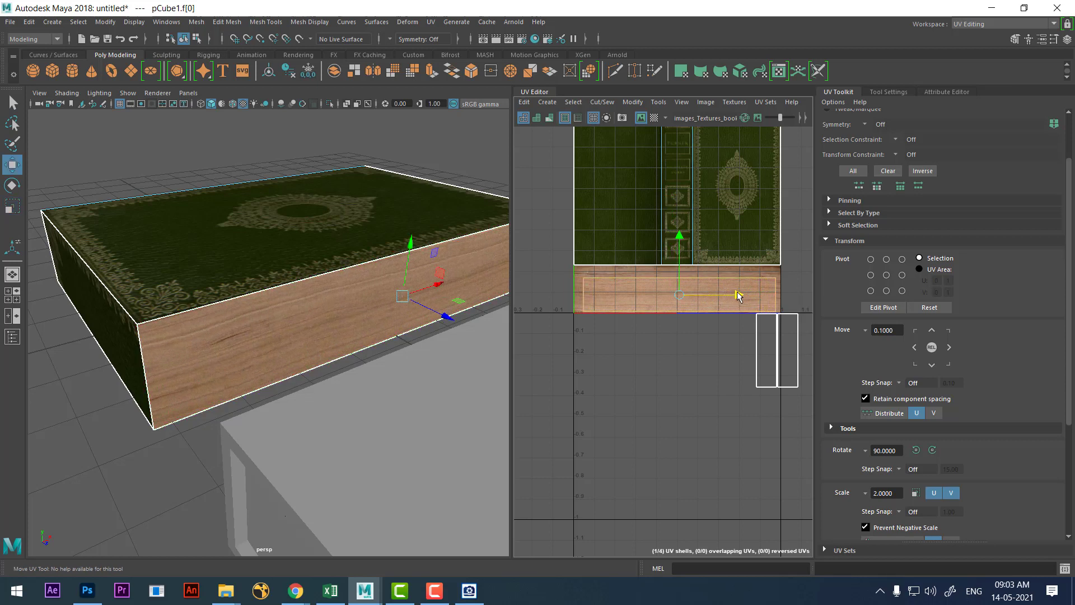
pyautogui.moveTo(678, 243); pyautogui.dragTo(678, 238)
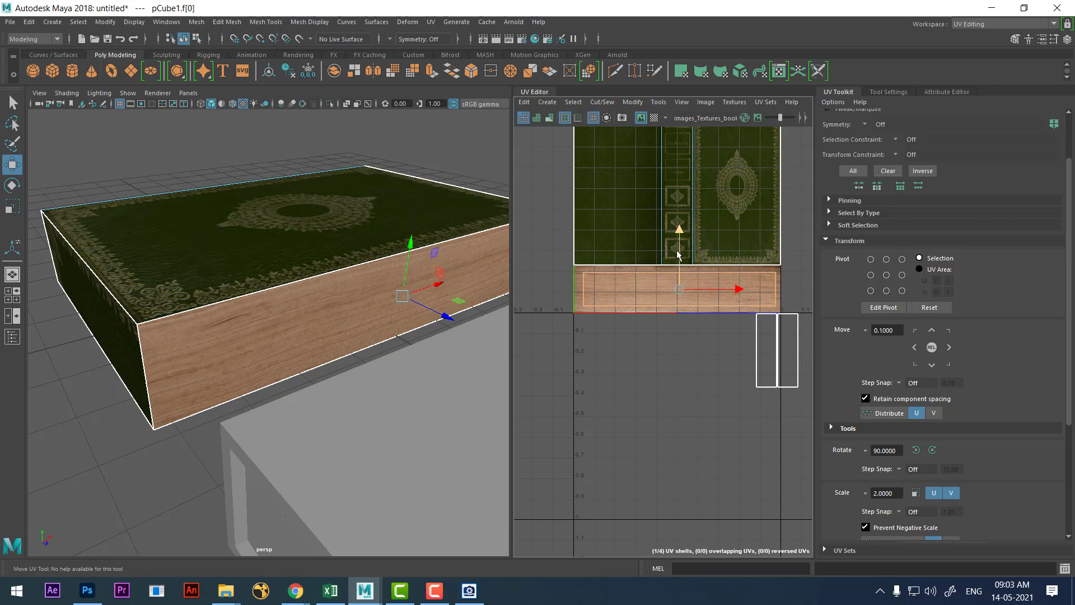
pyautogui.press('r')
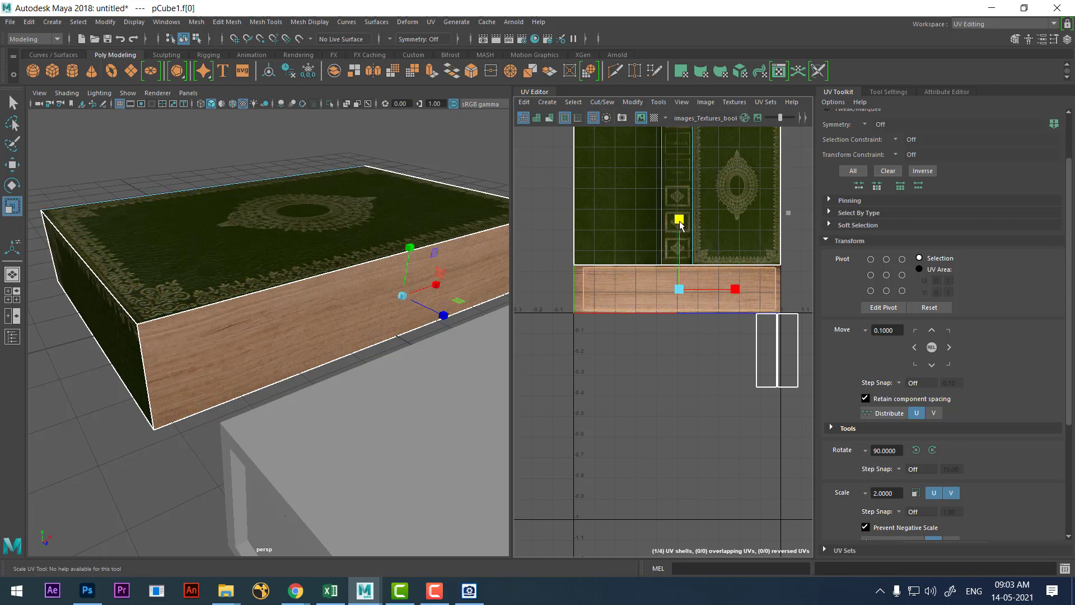
pyautogui.moveTo(679, 224); pyautogui.dragTo(679, 233)
pyautogui.moveTo(735, 289); pyautogui.dragTo(736, 290)
pyautogui.press('w')
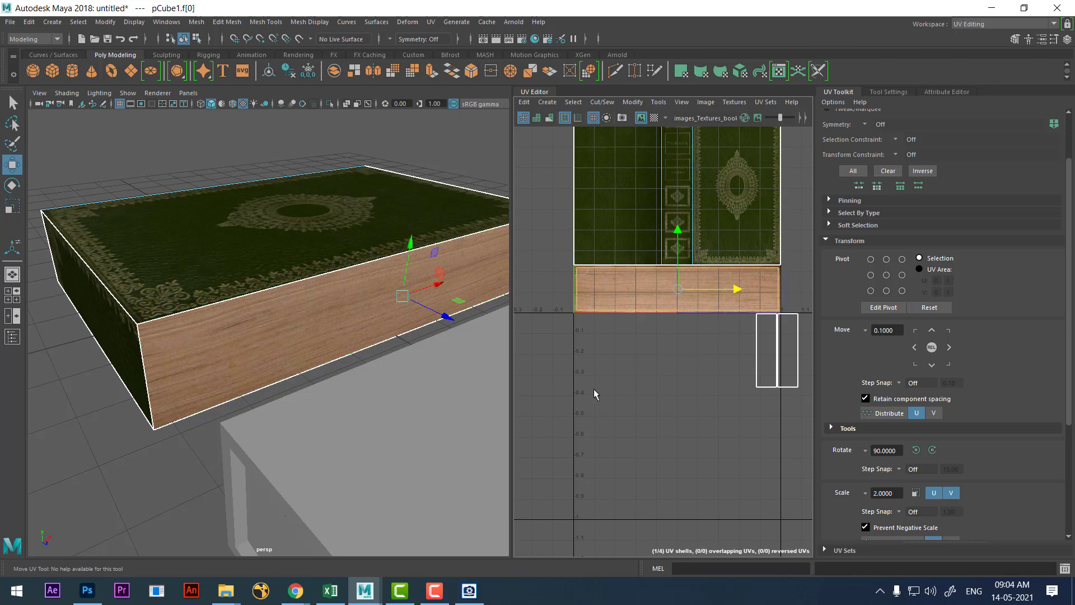
# Rotate each short side's UV shell 90 degrees and place both onto the wood strip.
pyautogui.click(771, 370)
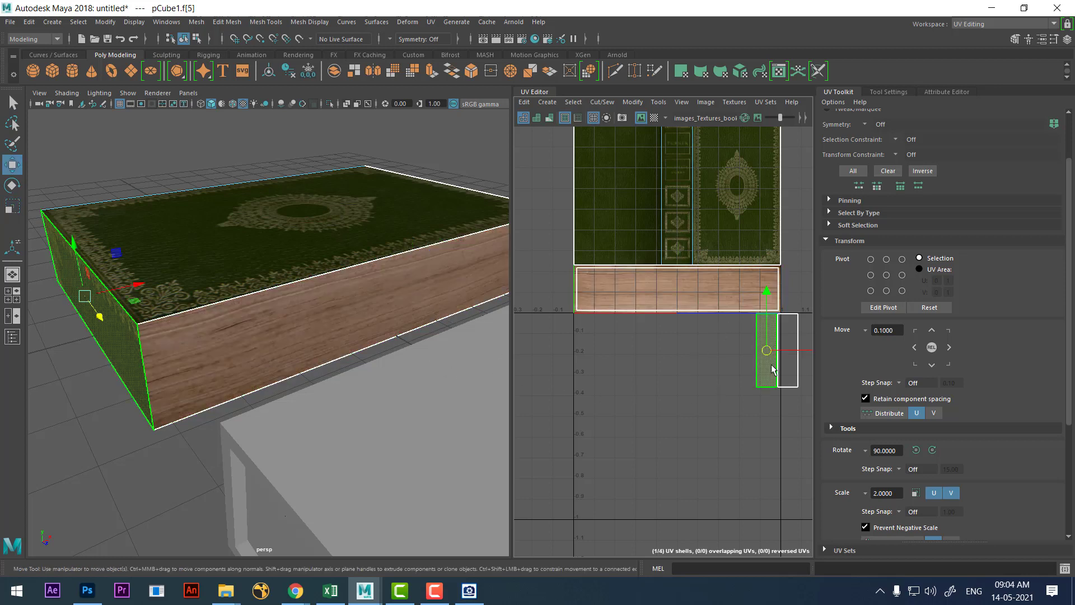
pyautogui.click(916, 449)
pyautogui.moveTo(756, 342); pyautogui.dragTo(671, 282)
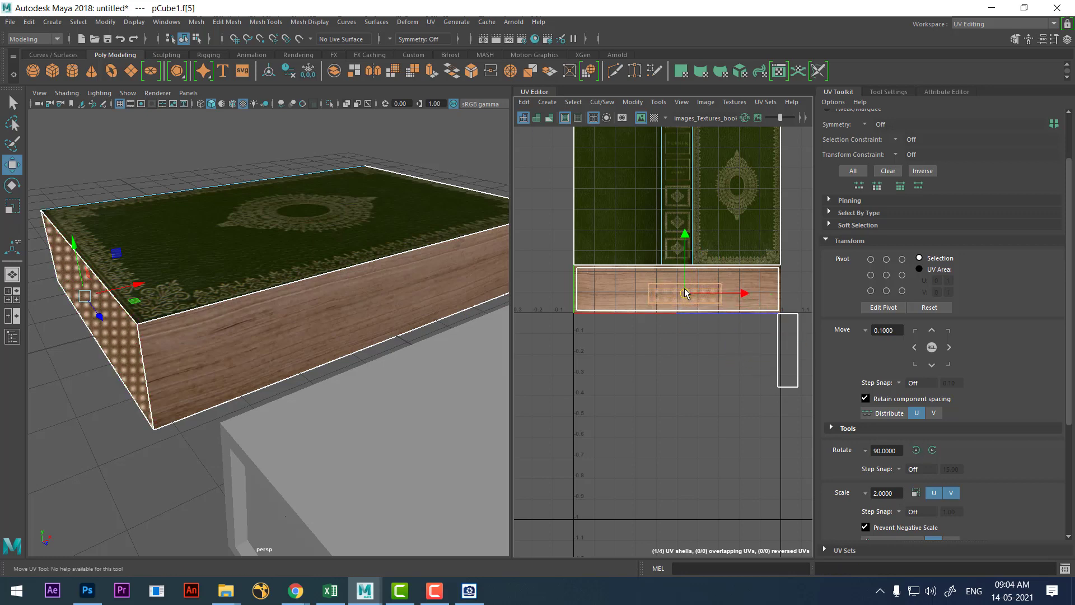
pyautogui.keyDown('alt'); pyautogui.moveTo(235, 336); pyautogui.dragTo(313, 339); pyautogui.keyUp('alt')
pyautogui.scroll(1, 369, 340)
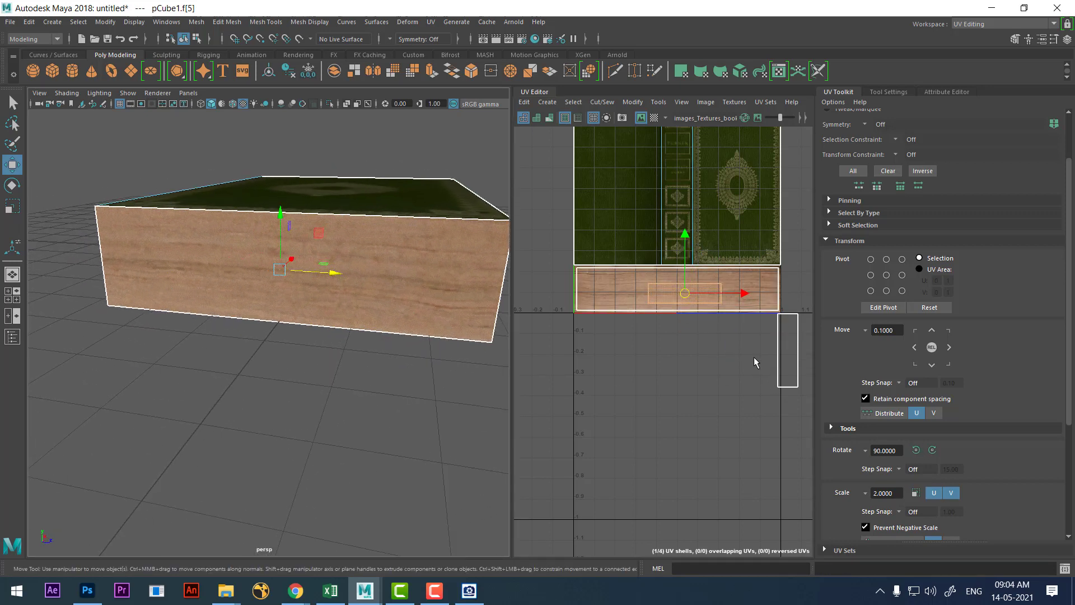
pyautogui.scroll(2, 713, 355)
pyautogui.click(793, 385)
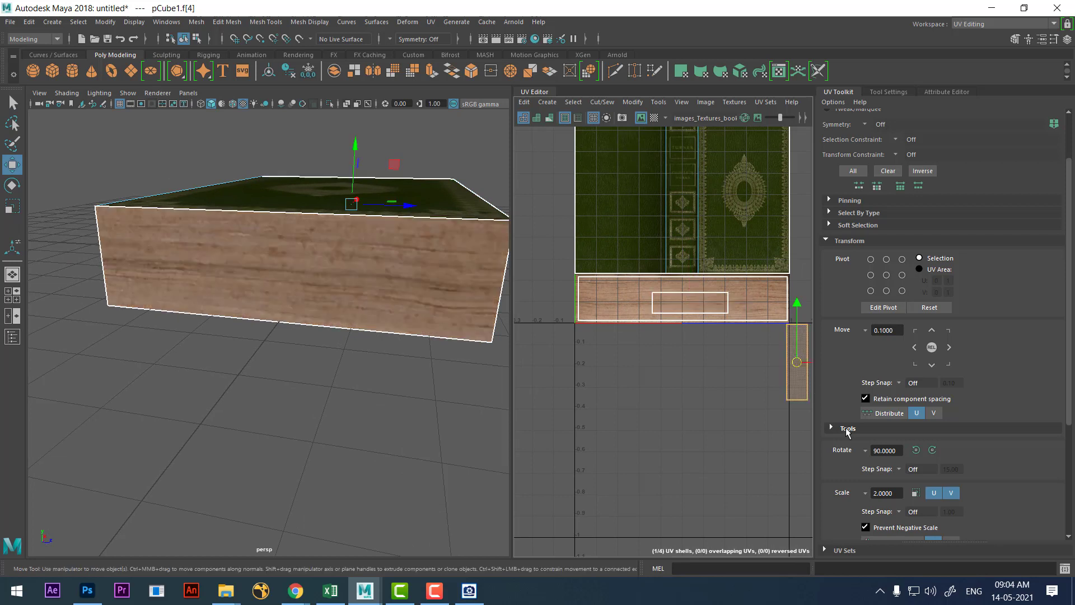
pyautogui.click(916, 449)
pyautogui.moveTo(777, 356); pyautogui.dragTo(693, 307)
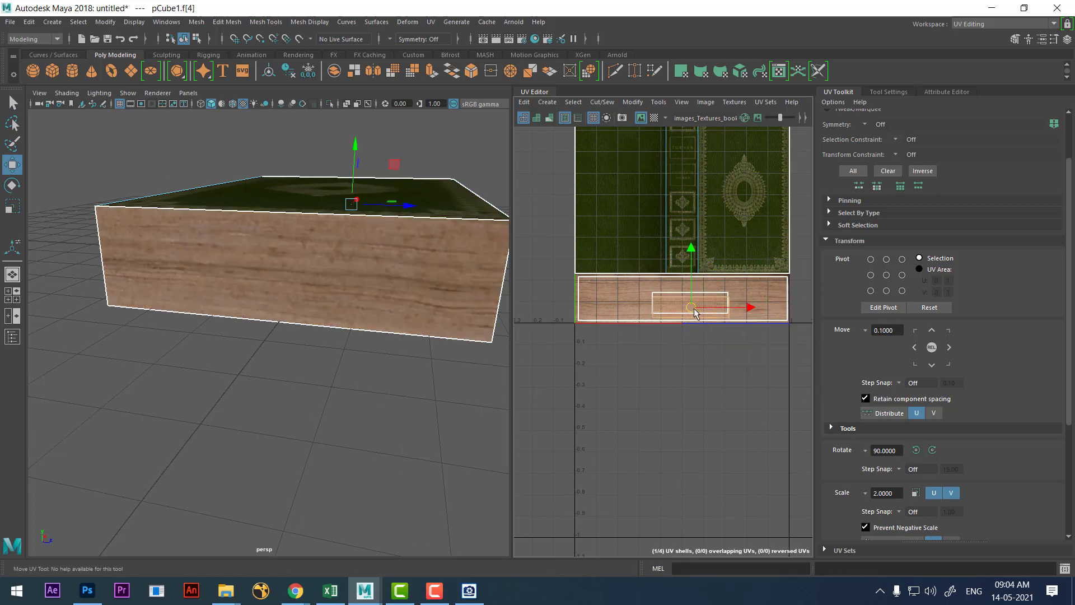
pyautogui.moveTo(708, 310)
pyautogui.keyDown('alt'); pyautogui.mouseDown(button='right')
pyautogui.moveTo(765, 473)
pyautogui.moveTo(703, 364)
pyautogui.moveTo(618, 351)
pyautogui.mouseUp(button='right'); pyautogui.keyUp('alt')
# Select both short sides' UVs together, scale them up and nudge them onto the wood strip.
pyautogui.click(713, 374)
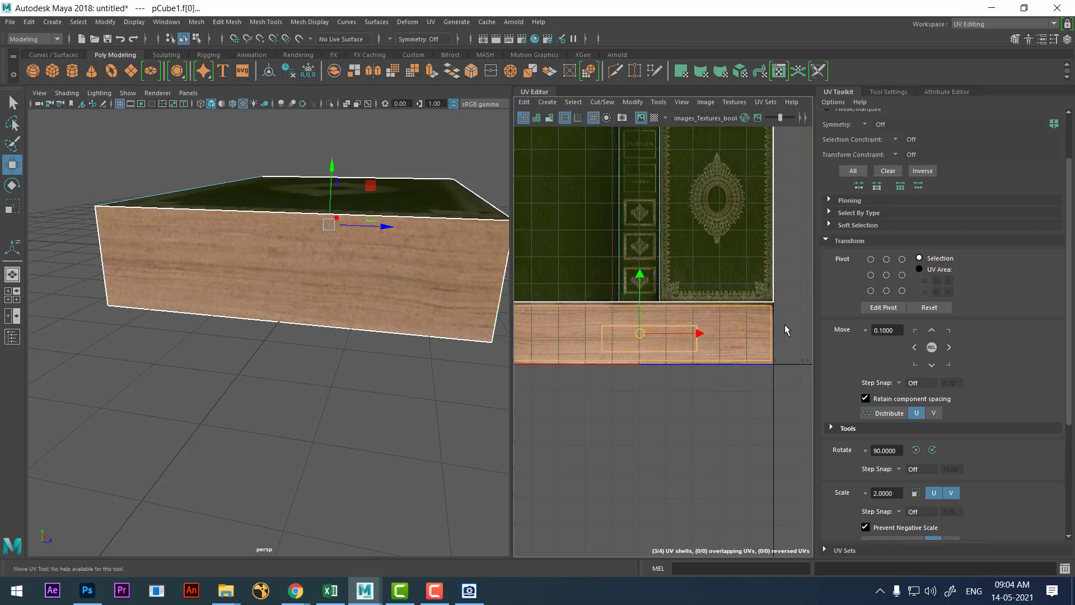
pyautogui.moveTo(618, 351); pyautogui.dragTo(659, 369)
pyautogui.moveTo(659, 369)
pyautogui.keyDown('alt'); pyautogui.mouseDown(button='right')
pyautogui.moveTo(653, 401)
pyautogui.moveTo(679, 408)
pyautogui.mouseUp(button='right'); pyautogui.keyUp('alt')
pyautogui.press('r')
pyautogui.moveTo(671, 343)
pyautogui.mouseDown()
pyautogui.moveTo(707, 336)
pyautogui.moveTo(690, 367)
pyautogui.mouseUp()
pyautogui.scroll(-2, 661, 406)
pyautogui.press('w')
pyautogui.moveTo(688, 316); pyautogui.dragTo(688, 312)
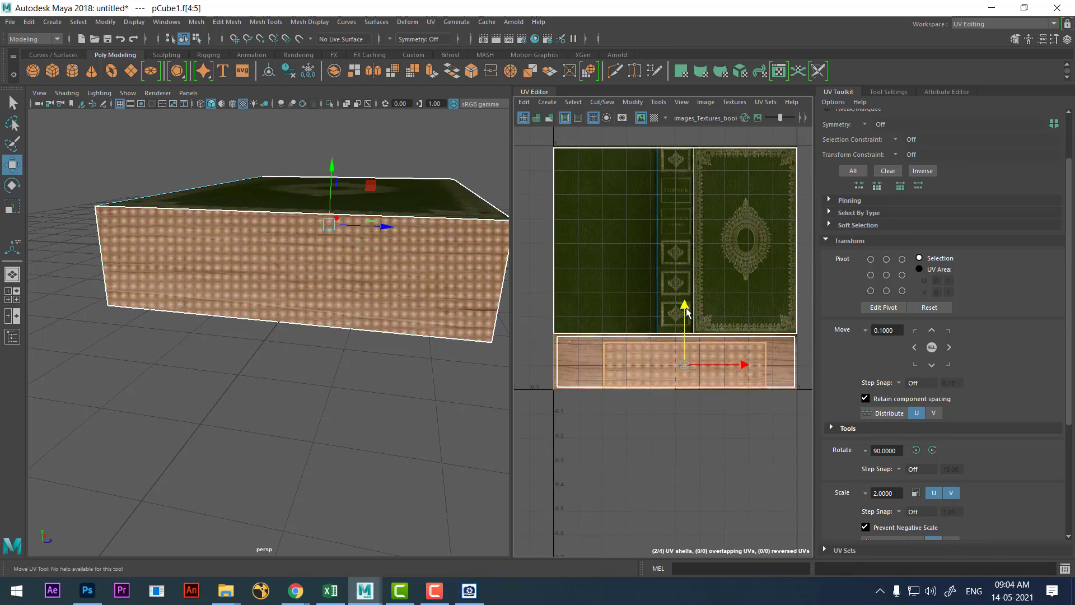
pyautogui.keyDown('alt'); pyautogui.moveTo(437, 313); pyautogui.dragTo(347, 280); pyautogui.keyUp('alt')
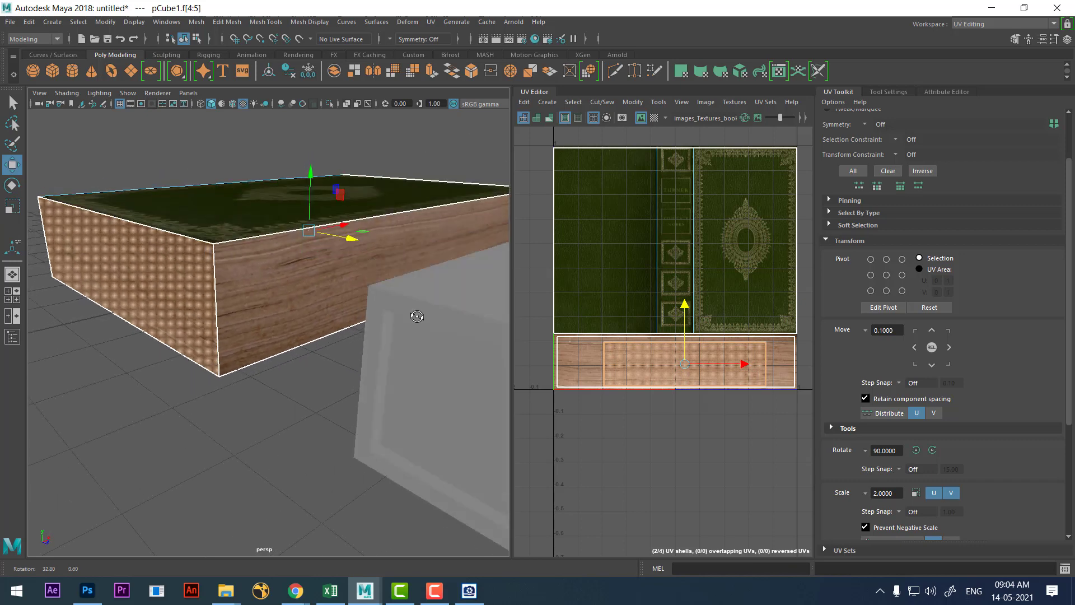
# Clear the face selection, orbit and zoom out, then select pCube1 in object mode.
pyautogui.scroll(-3, 347, 280)
pyautogui.click(339, 278)
pyautogui.moveTo(338, 277); pyautogui.dragTo(398, 221, button='right')
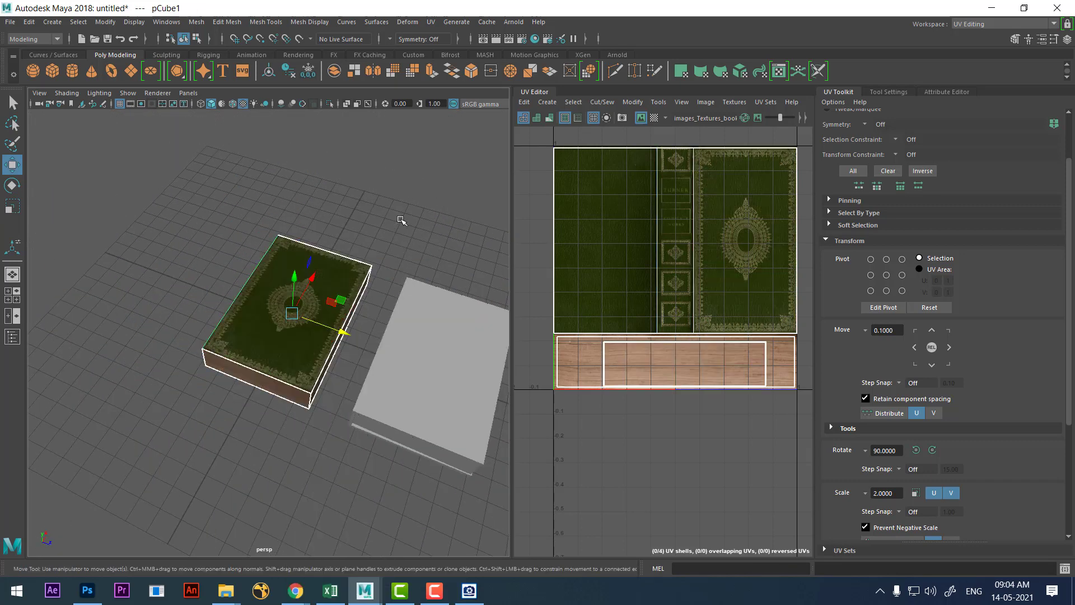
pyautogui.click(398, 221)
pyautogui.moveTo(398, 220)
pyautogui.keyDown('alt'); pyautogui.mouseDown()
pyautogui.moveTo(348, 331)
pyautogui.moveTo(384, 385)
pyautogui.moveTo(452, 397)
pyautogui.moveTo(324, 360)
pyautogui.moveTo(304, 259)
pyautogui.moveTo(347, 254)
pyautogui.moveTo(457, 295)
pyautogui.mouseUp(); pyautogui.keyUp('alt')
pyautogui.scroll(-5, 288, 333)
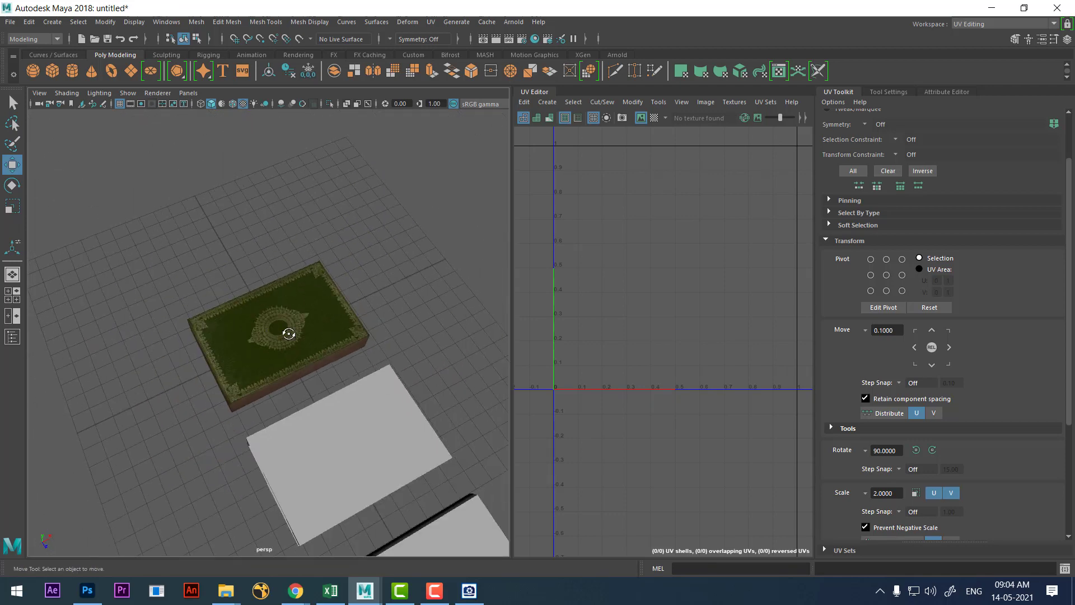
pyautogui.keyDown('alt'); pyautogui.moveTo(289, 333); pyautogui.dragTo(372, 352); pyautogui.keyUp('alt')
pyautogui.click(314, 291)
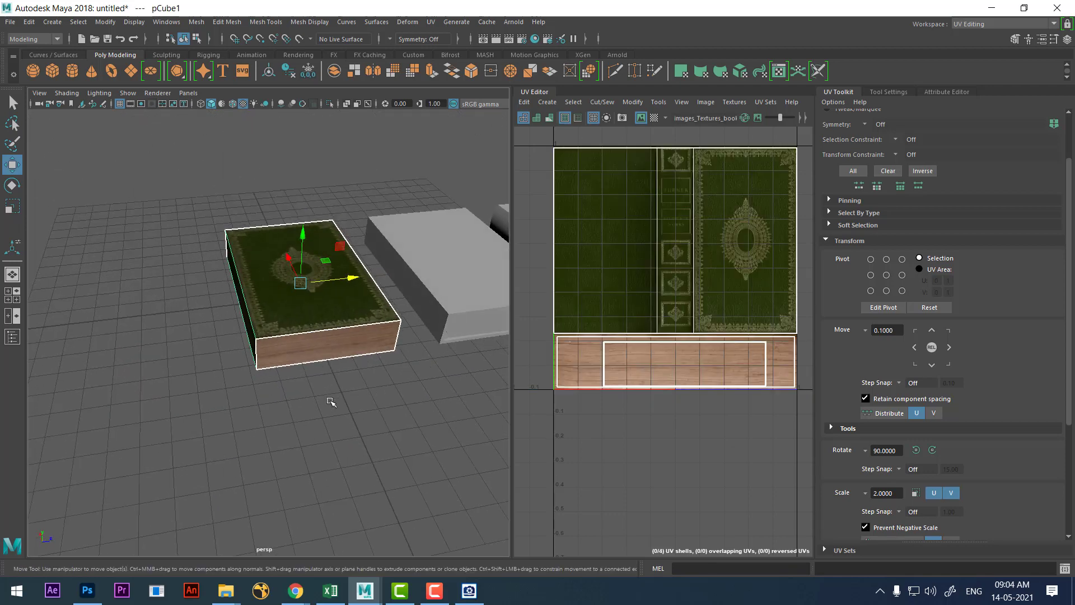